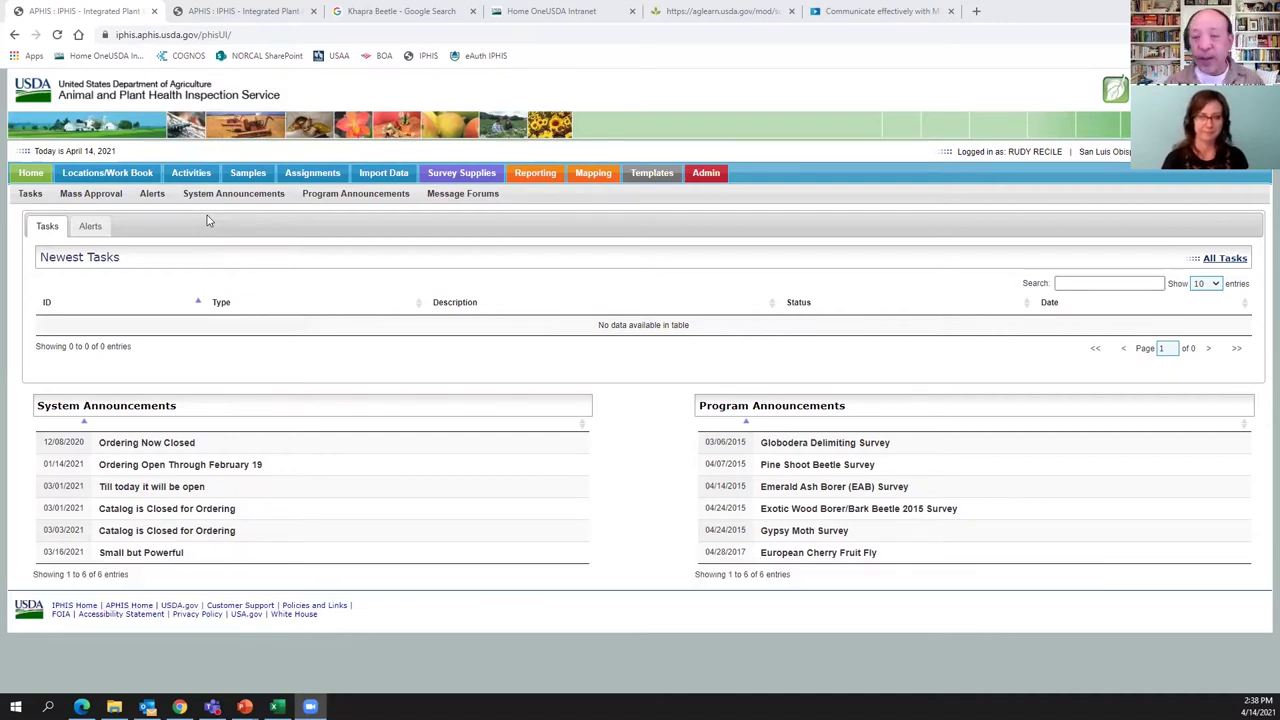
Show the Activities sub-menu listing Survey, Compliance Agreement, EAN and Call Log
mouse_move(192, 176)
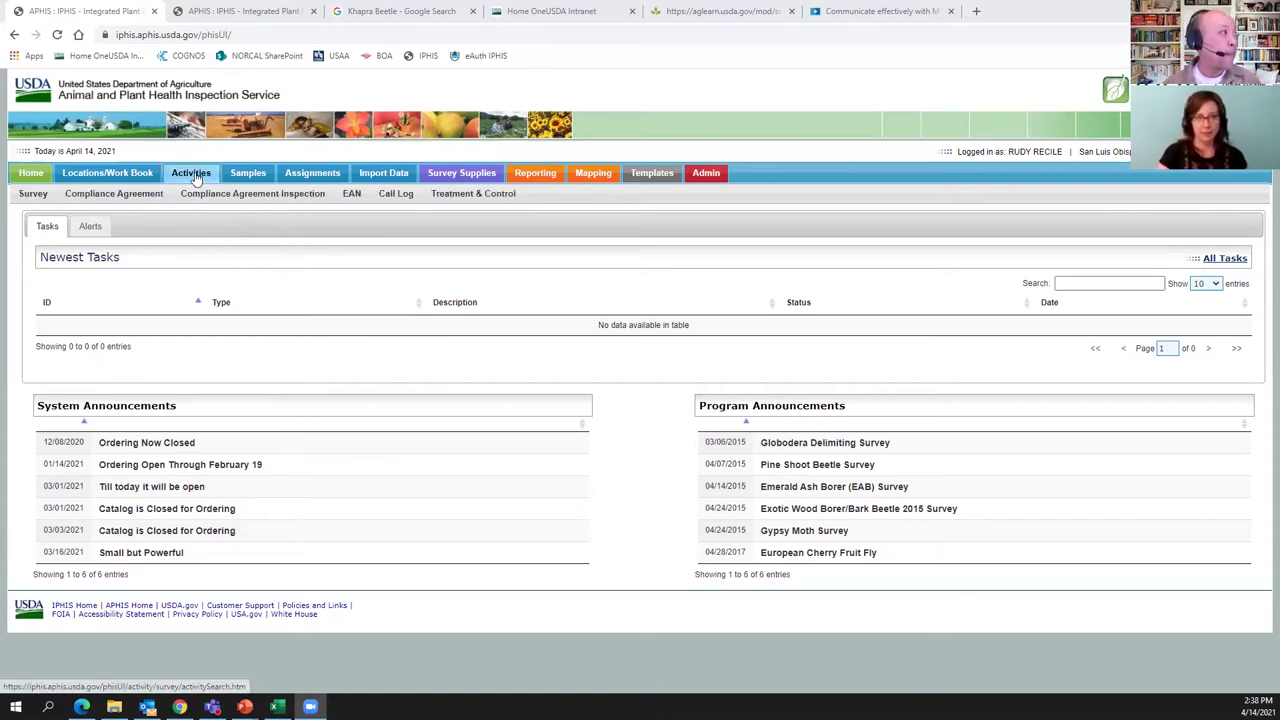
Go to the Survey activity search and set Office Name to San Luis Obispo County (CA)
left_click(192, 175)
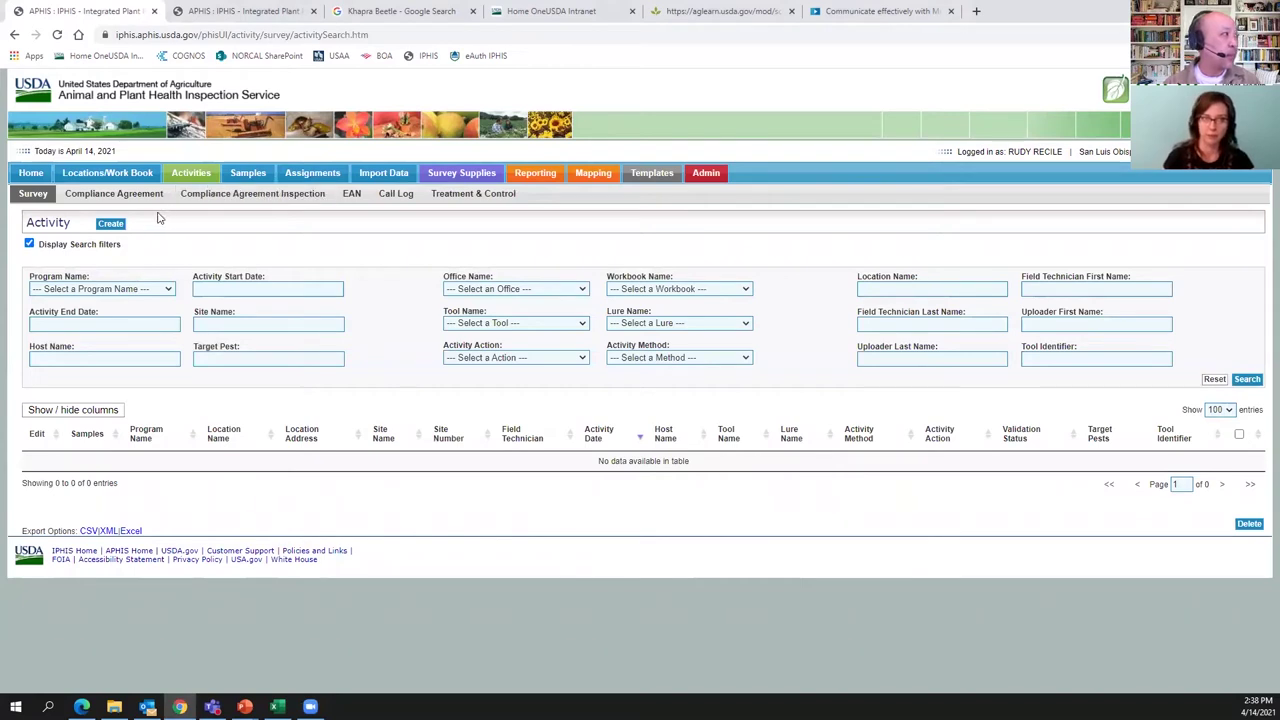
left_click(36, 197)
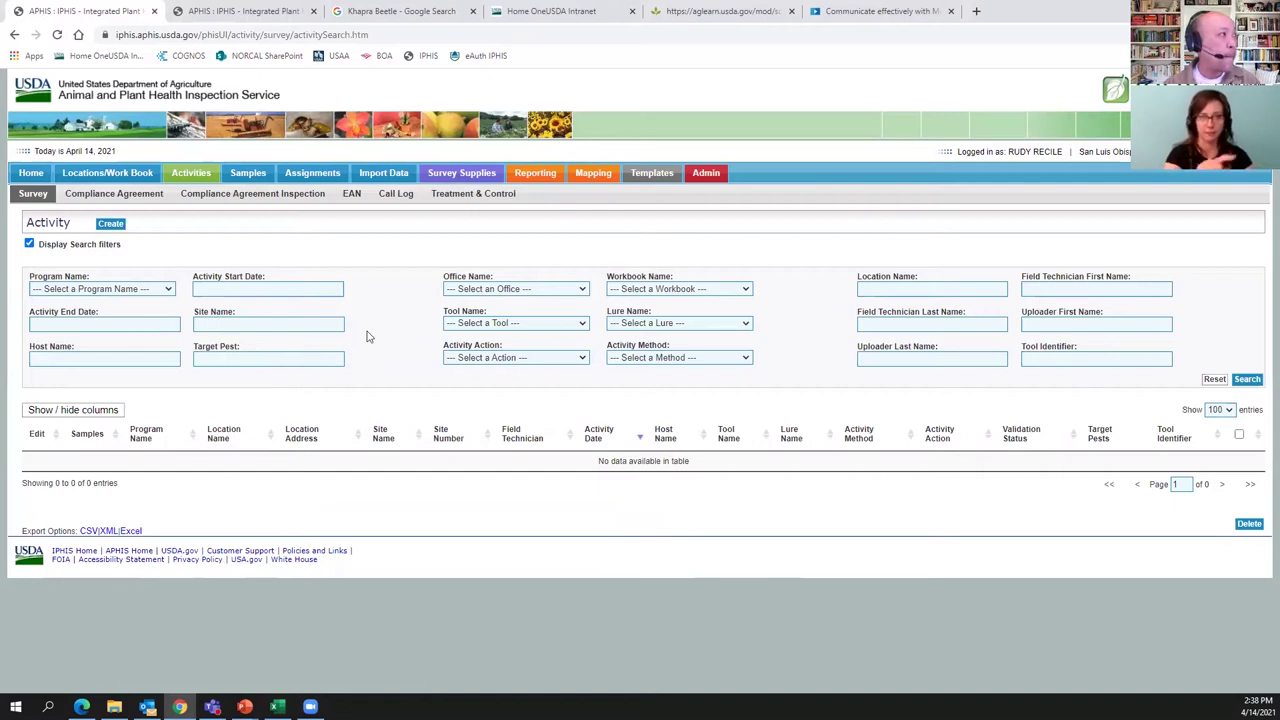
left_click(583, 289)
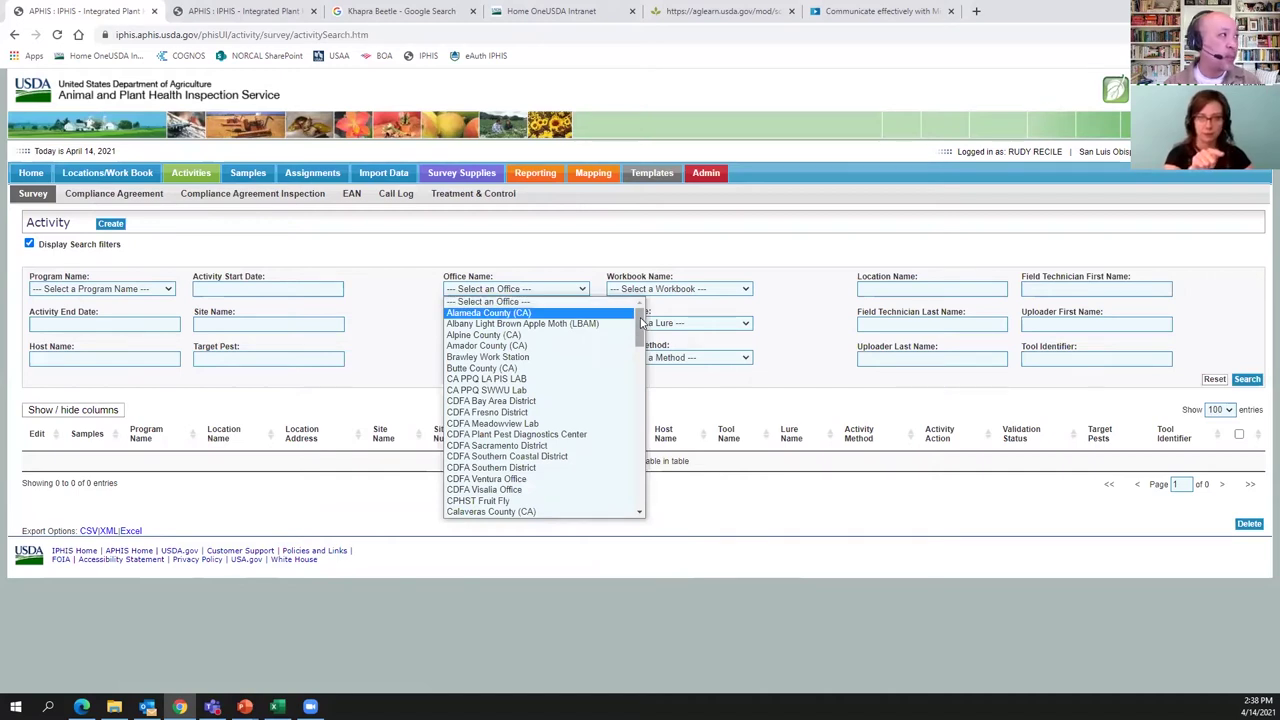
left_click_drag(641, 320, 659, 437)
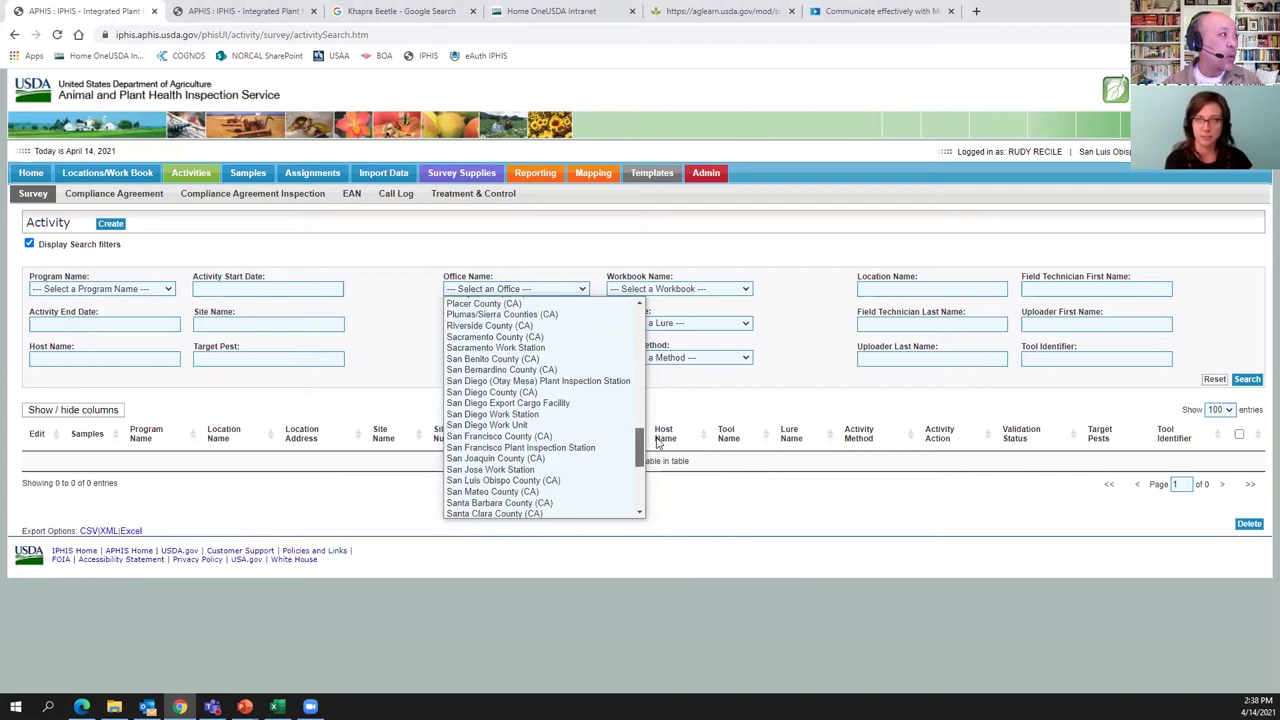
scroll(657, 441, "down", 2)
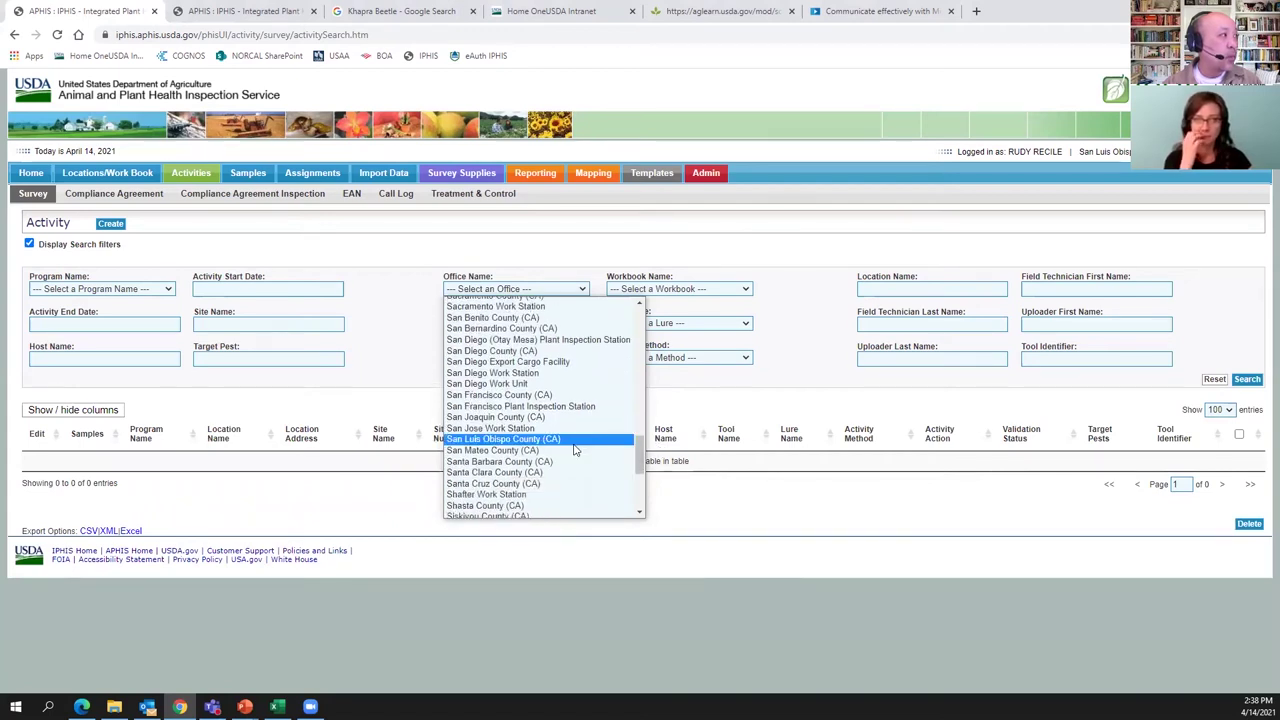
left_click(575, 440)
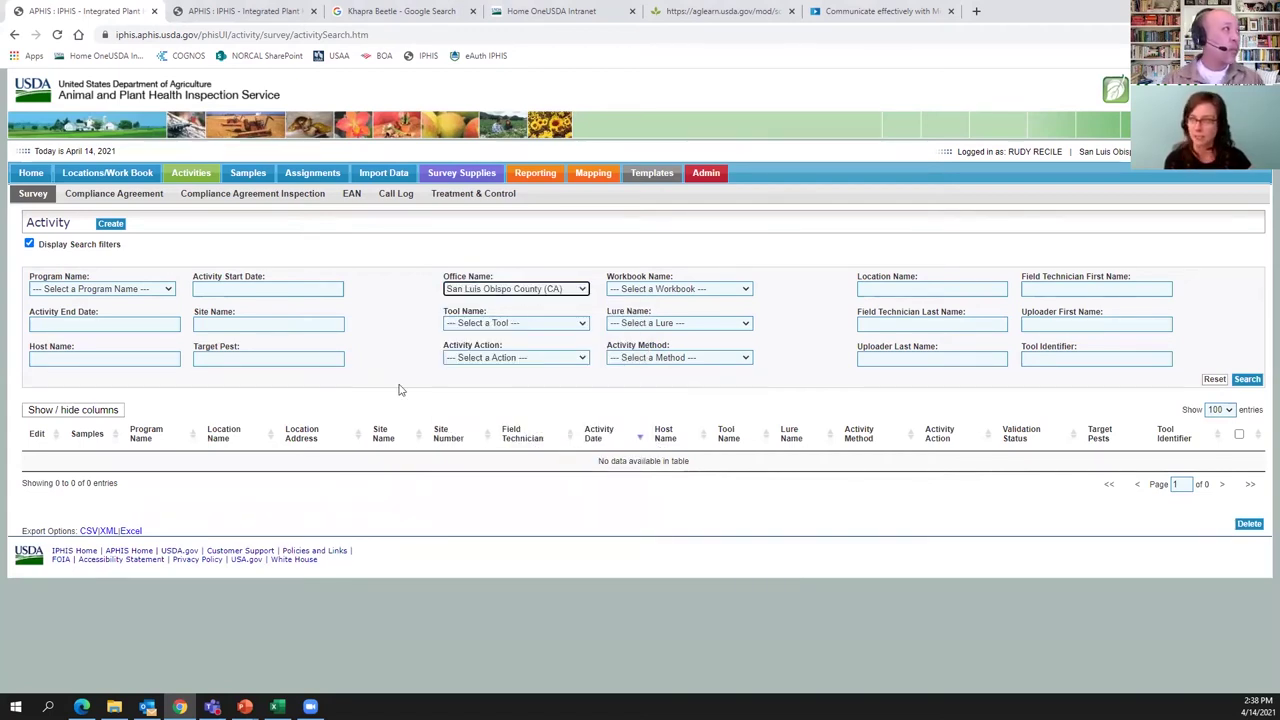
Enter the activity date range 06/01/2020 to 06/15/2020 and start the search
left_click(211, 287)
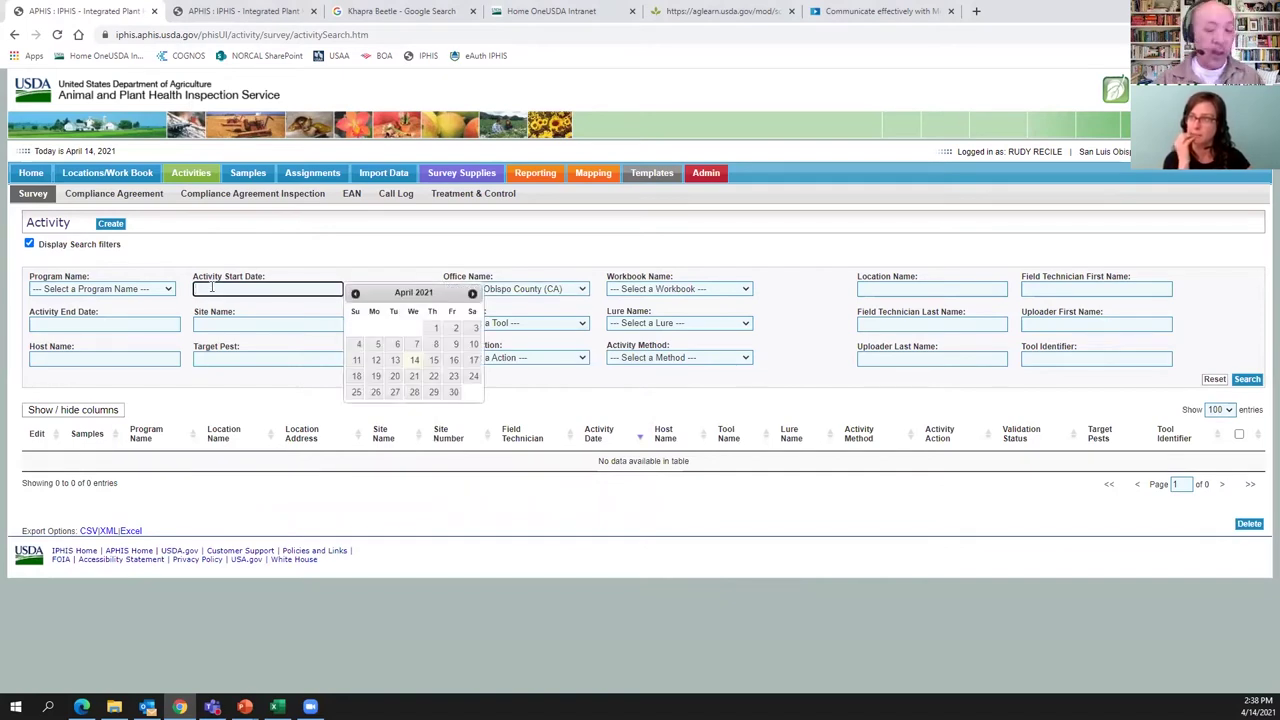
type("06/0")
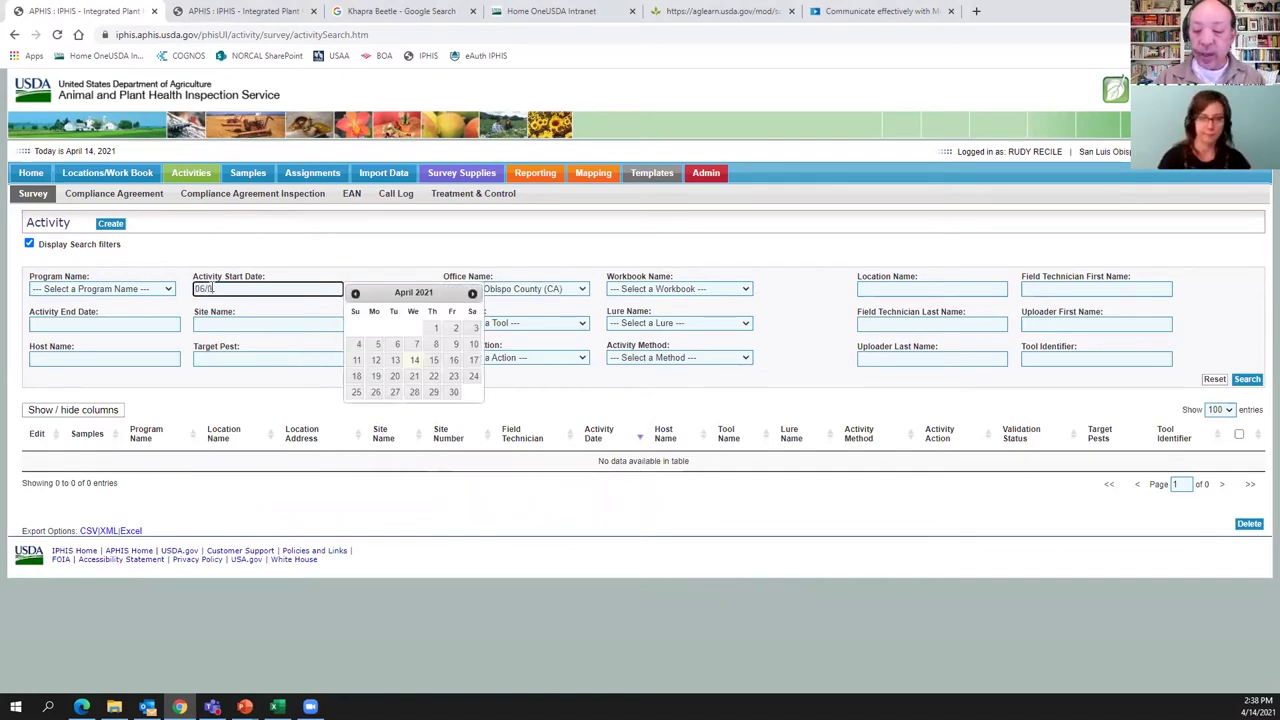
type("1/")
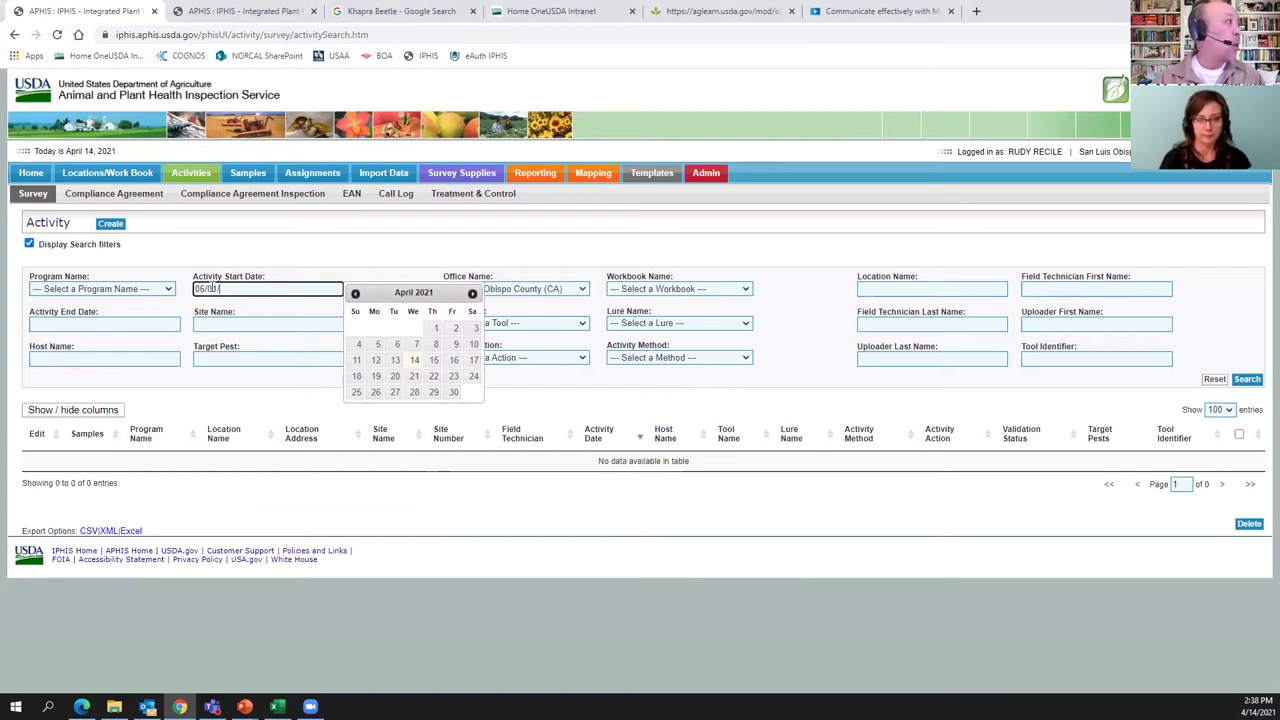
type("2020")
left_click(96, 322)
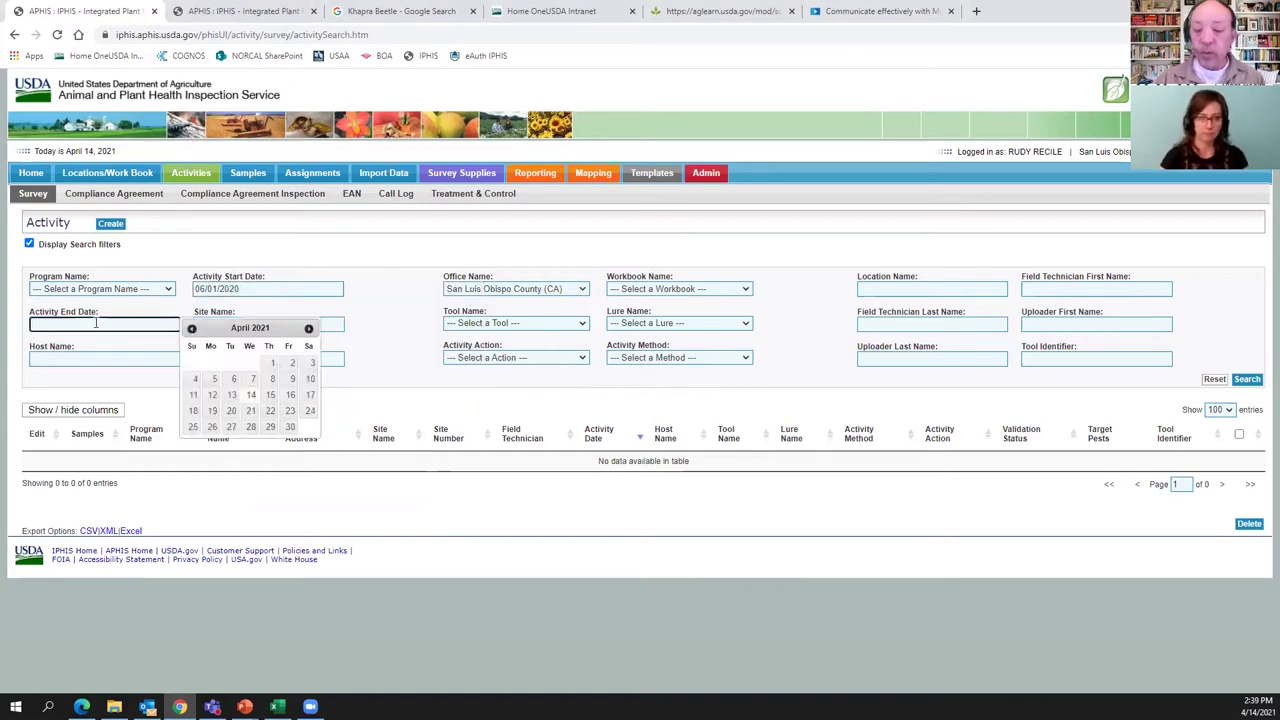
type("06/")
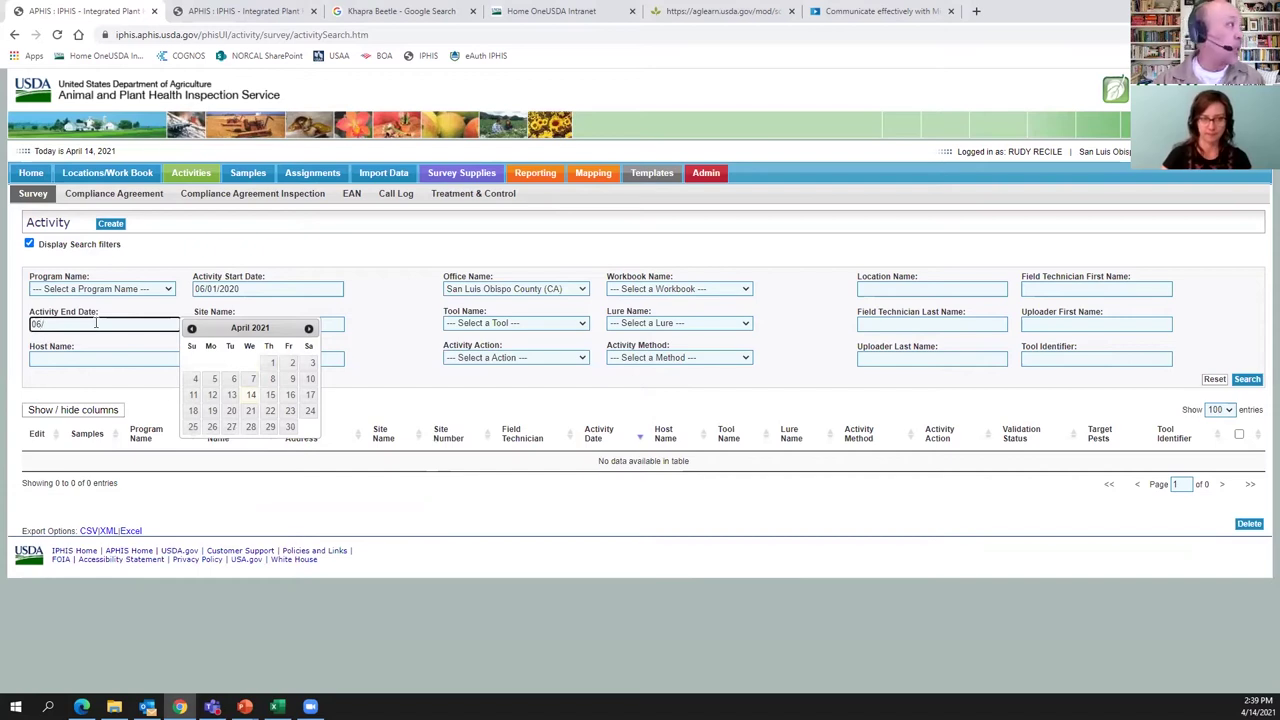
type("15/2020")
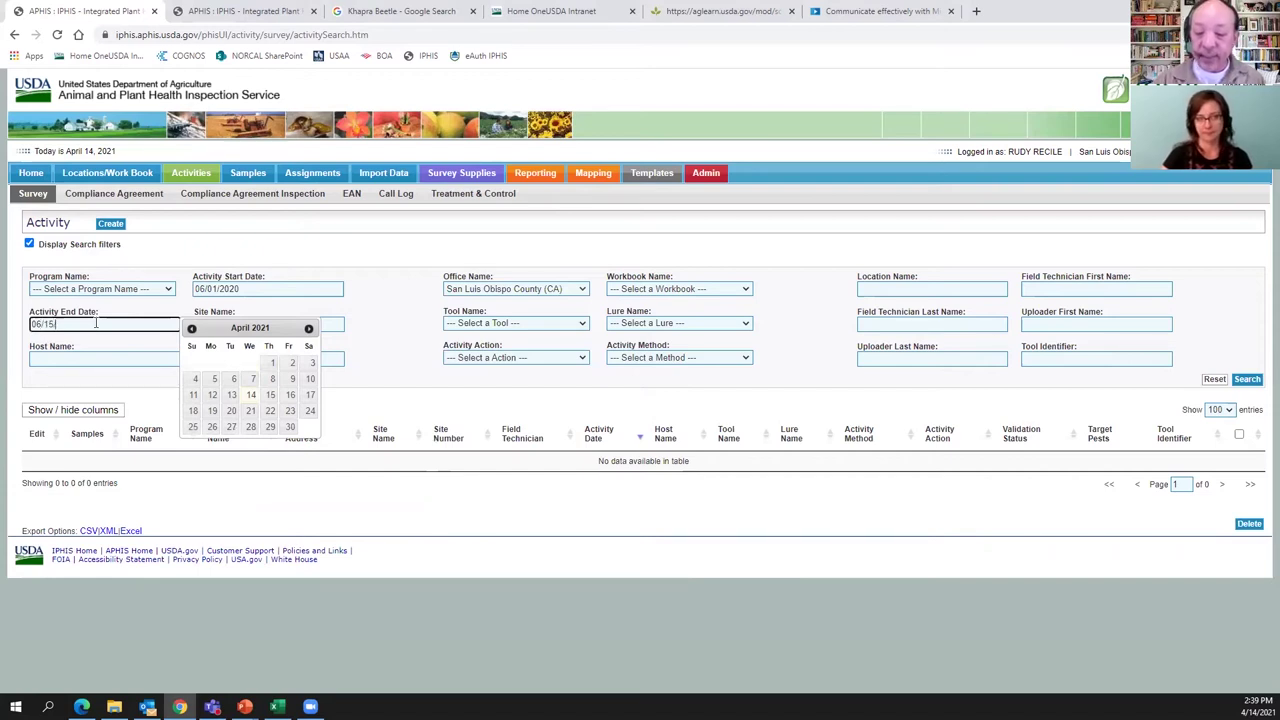
left_click(410, 335)
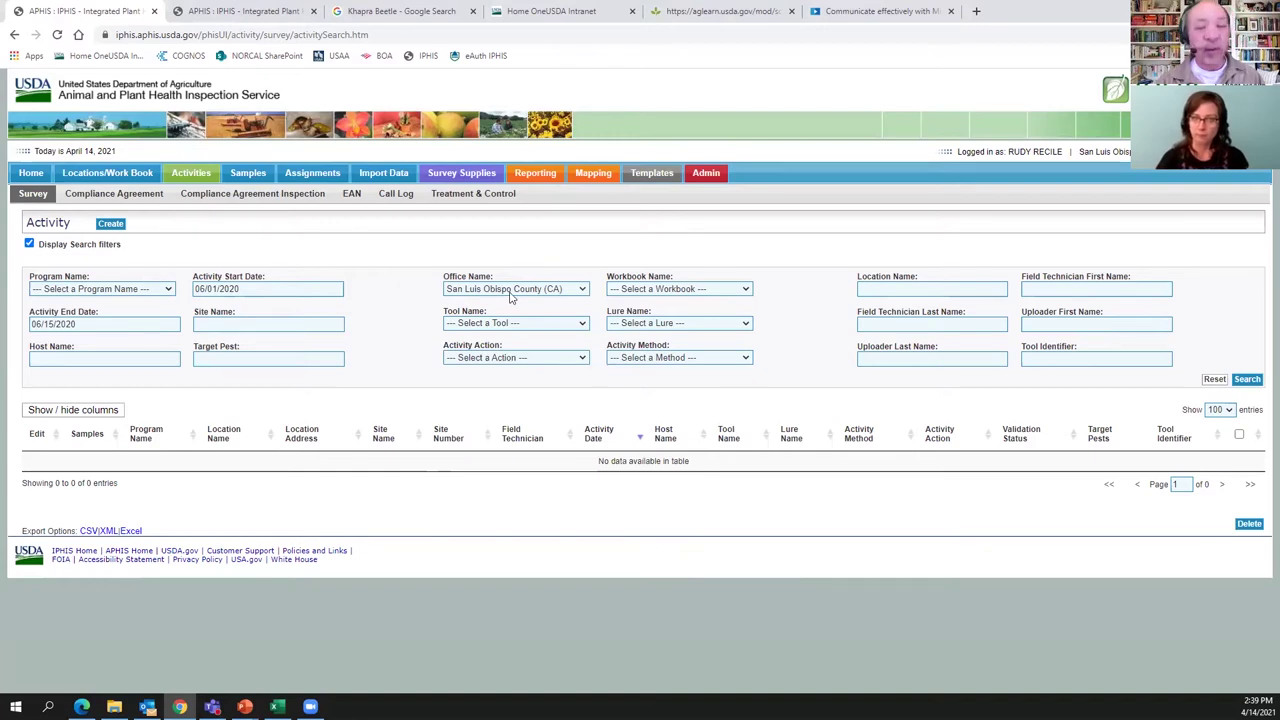
left_click(1247, 380)
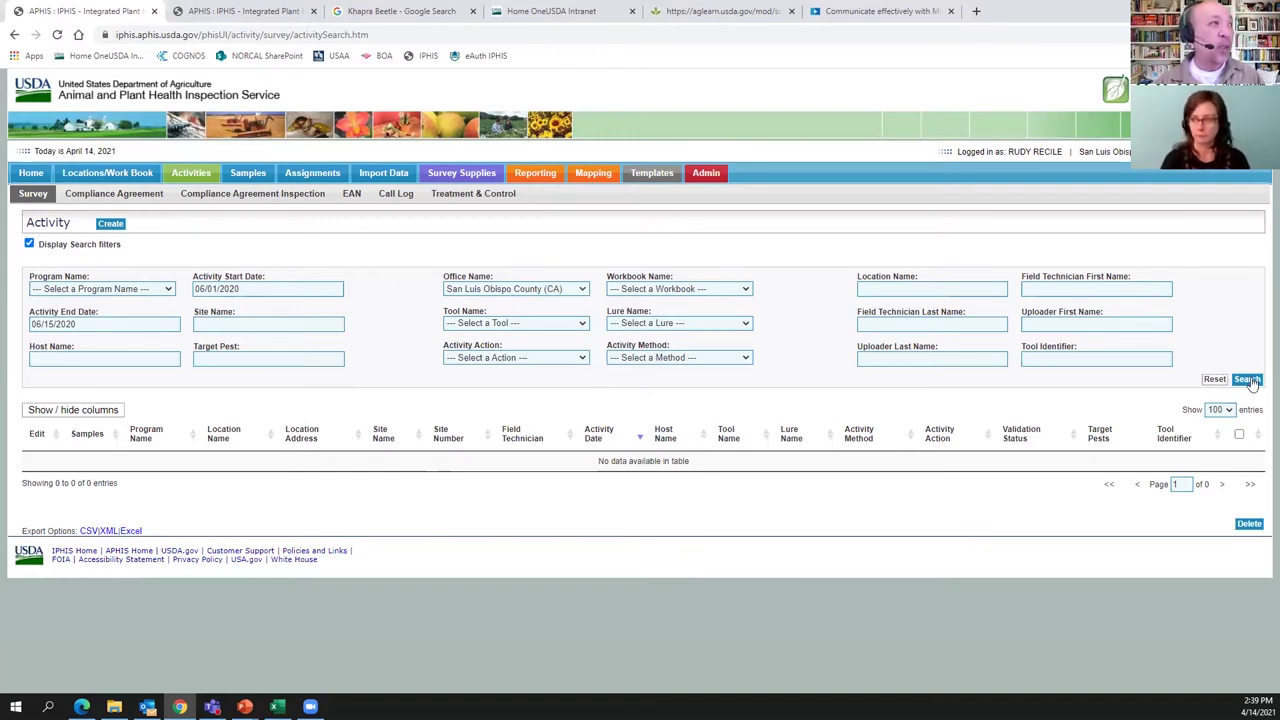
Run the search and scroll the 1,876 results down to the pagination and back up
left_click(1247, 380)
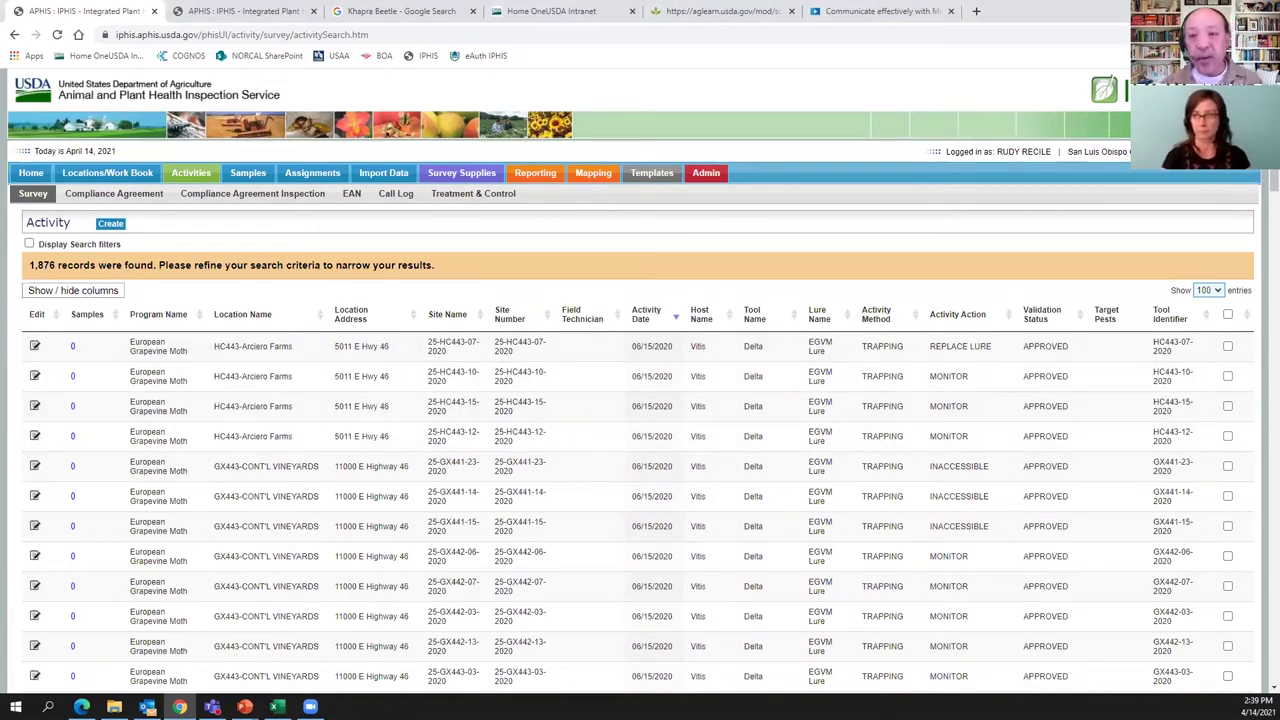
scroll(640, 400, "down", 20)
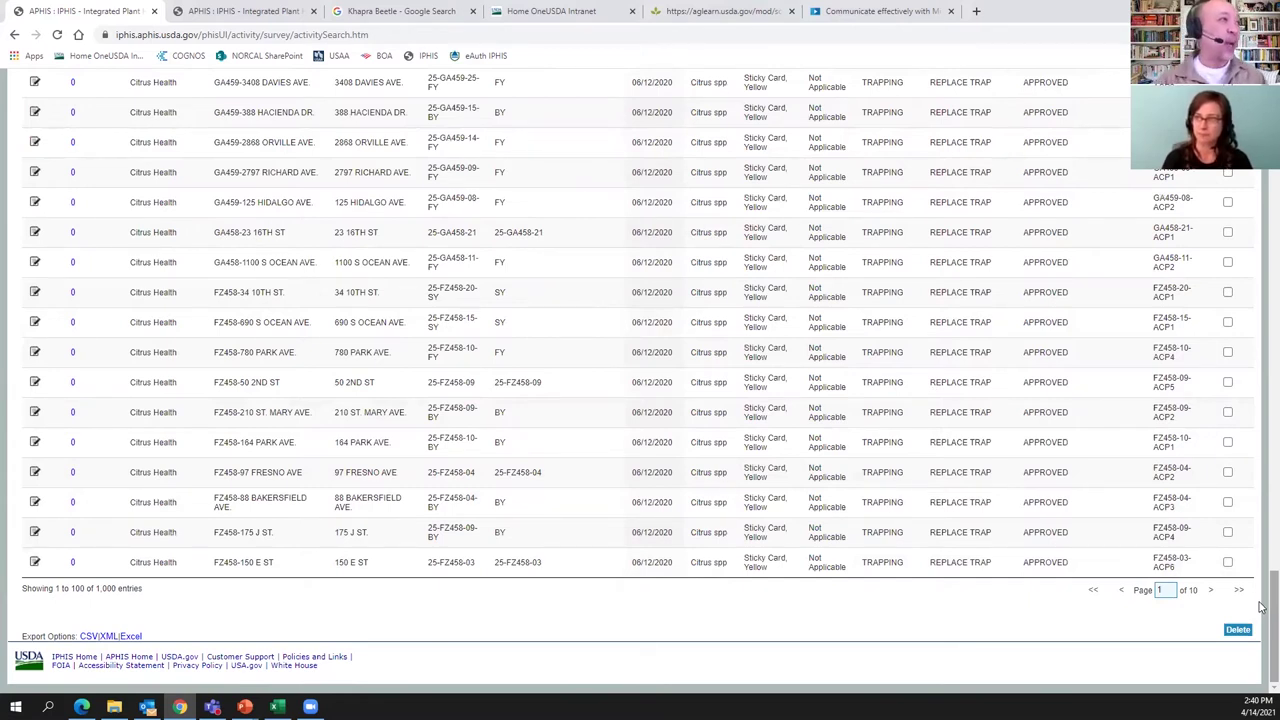
left_click_drag(1259, 535, 1250, 172)
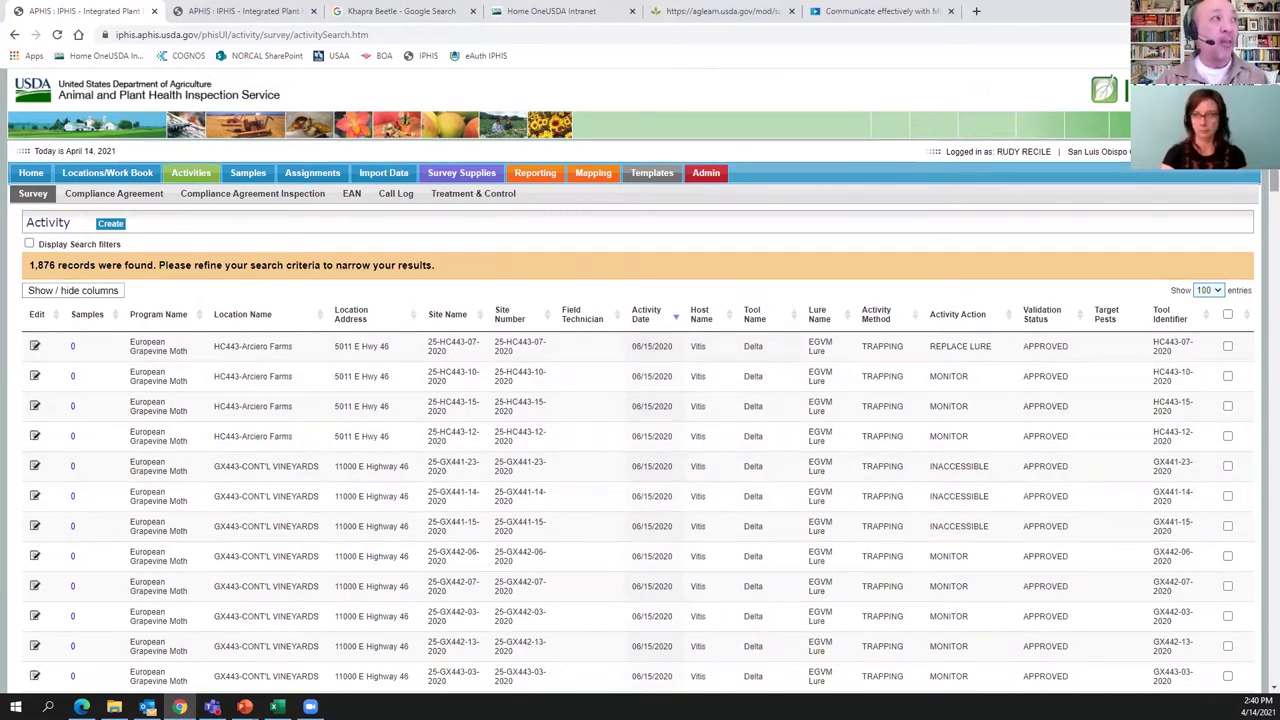
scroll(640, 380, "down", 6)
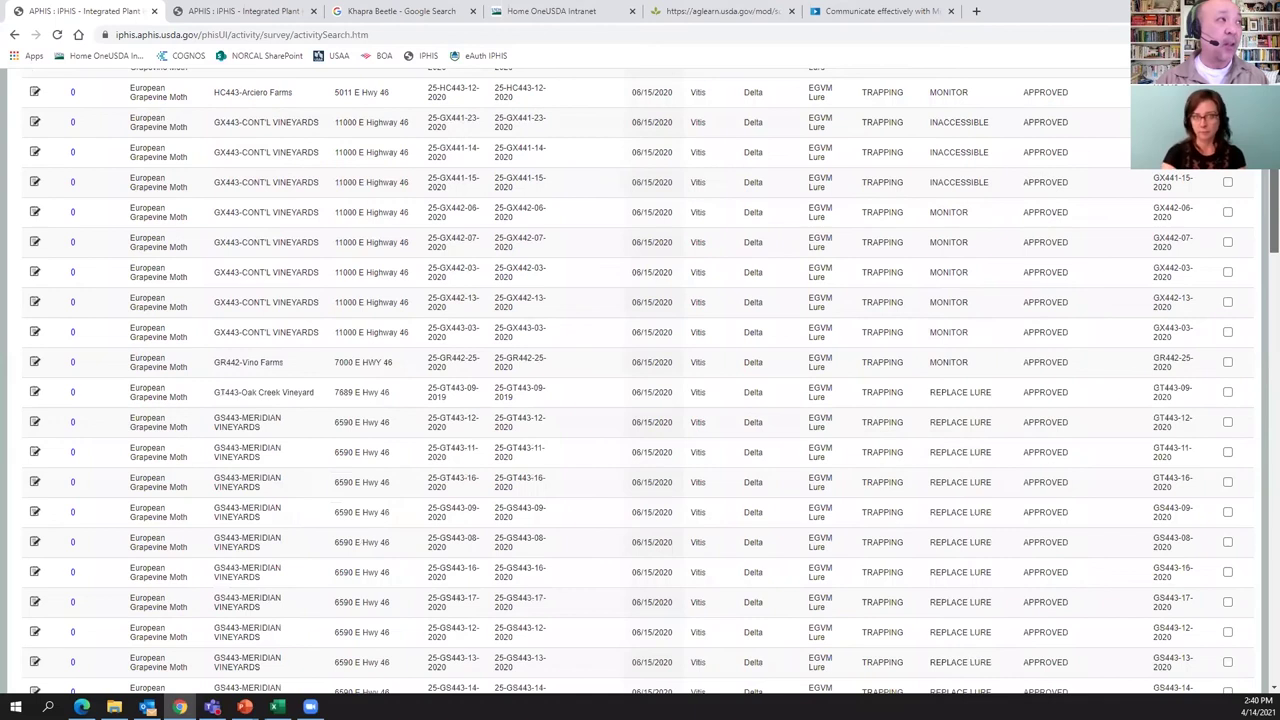
scroll(640, 380, "up", 6)
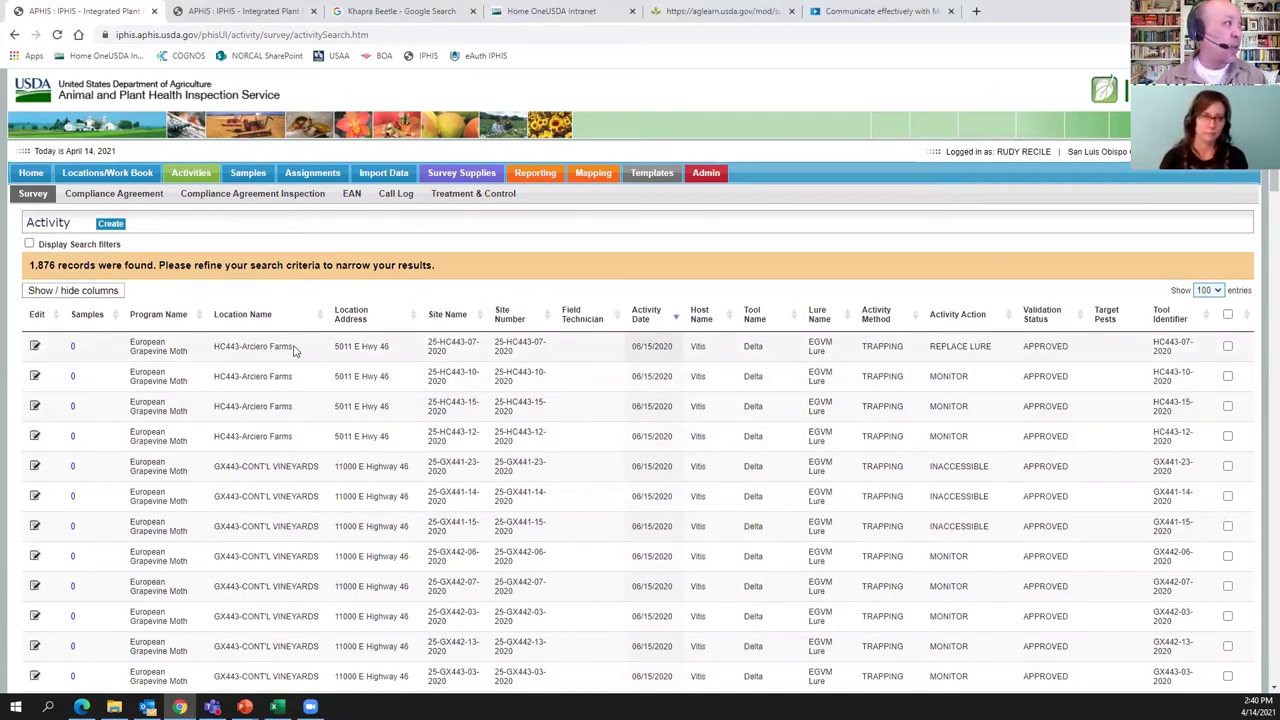
left_click_drag(297, 349, 211, 346)
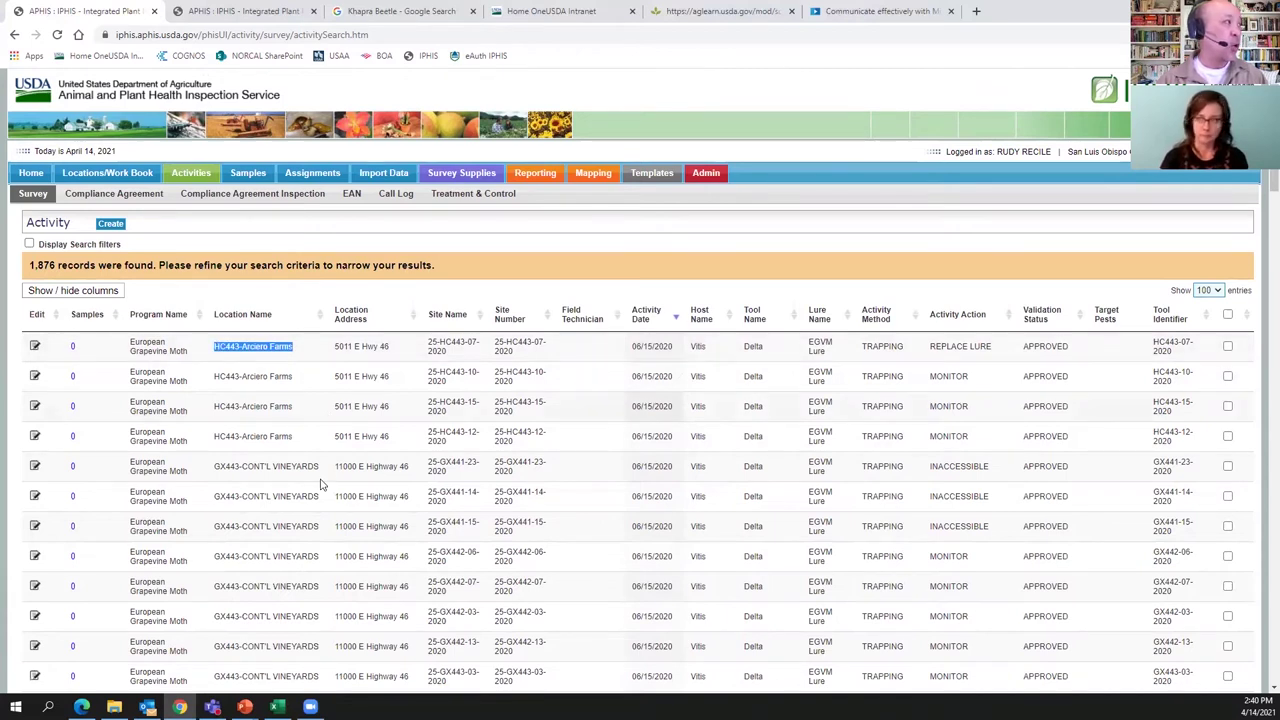
left_click_drag(319, 472, 211, 477)
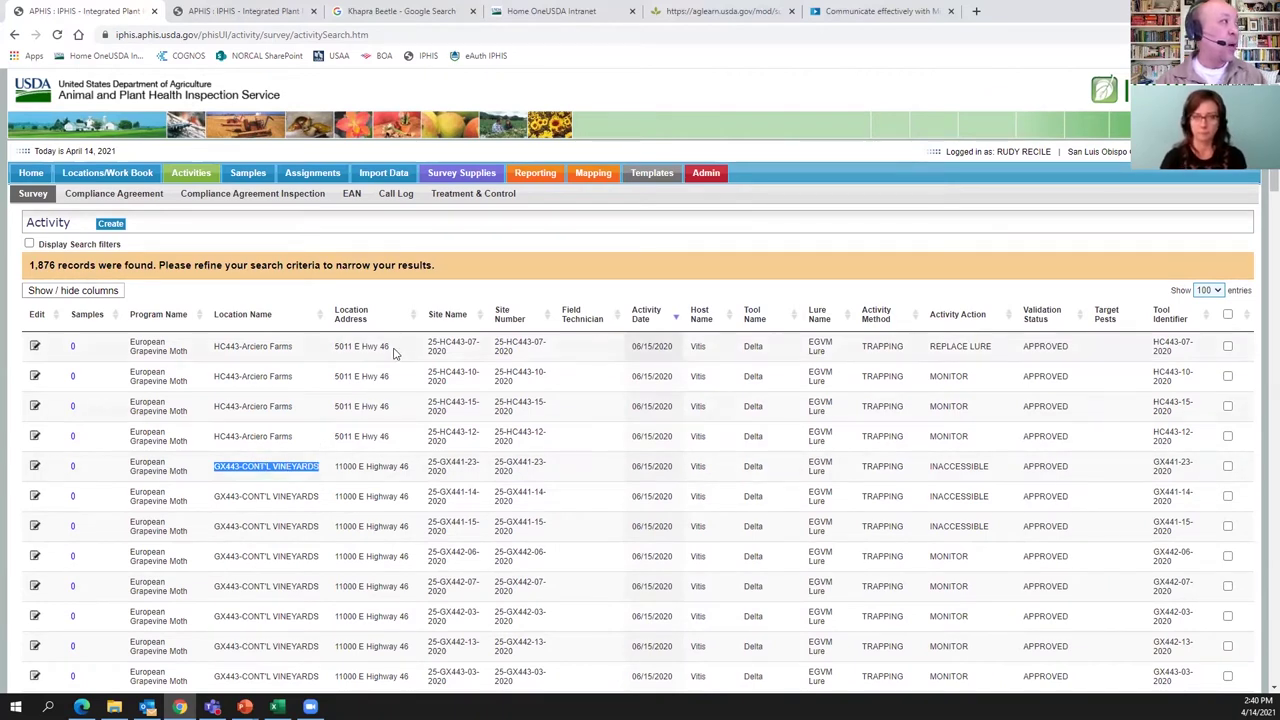
left_click_drag(398, 349, 313, 350)
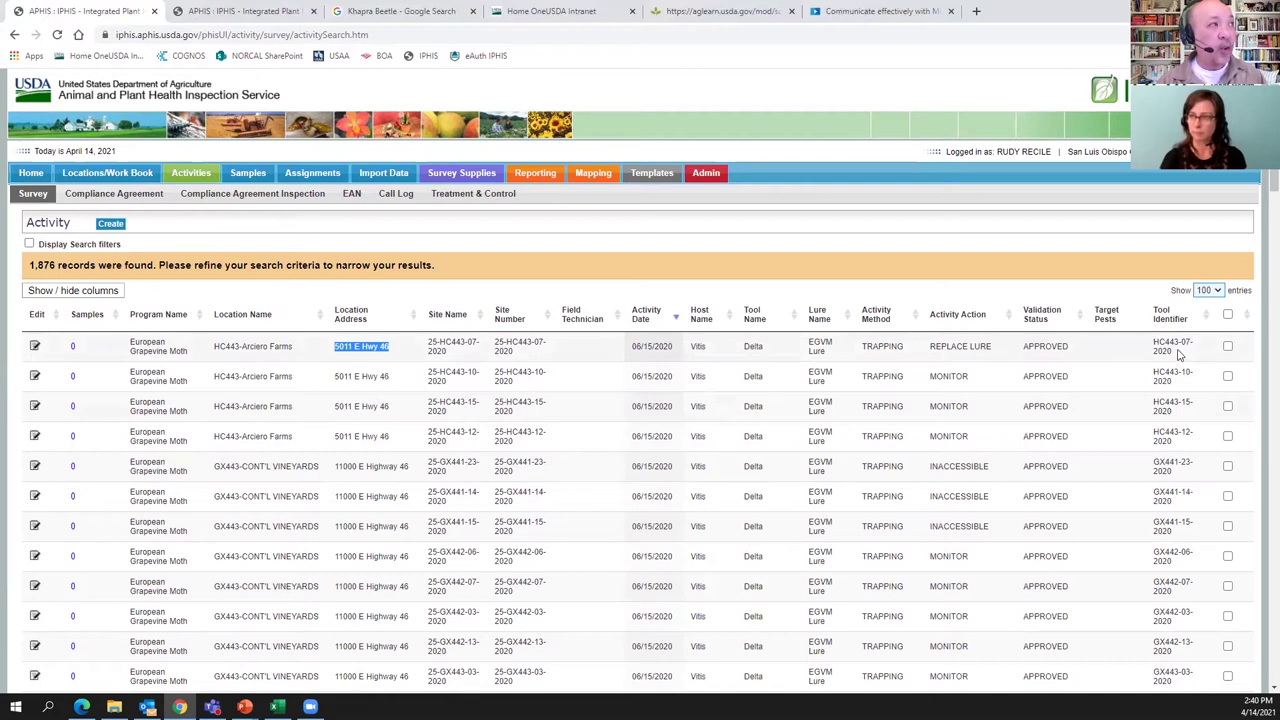
left_click_drag(1182, 354, 1152, 344)
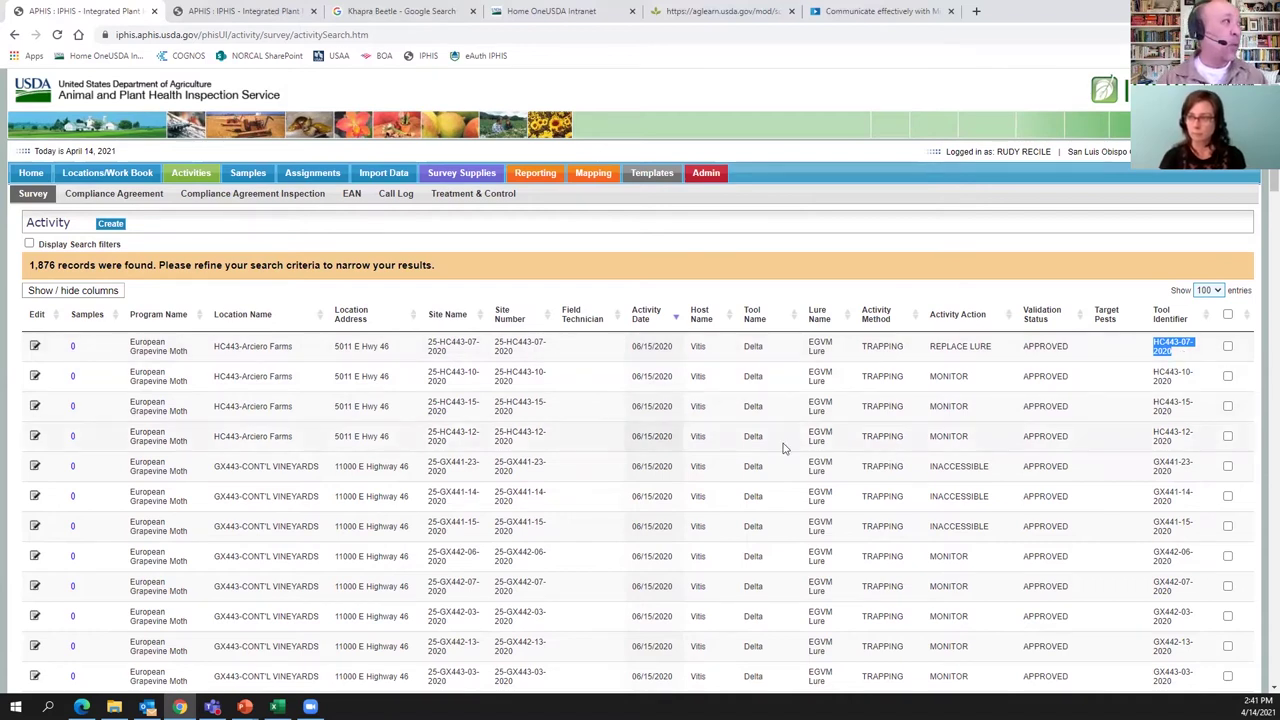
left_click(757, 449)
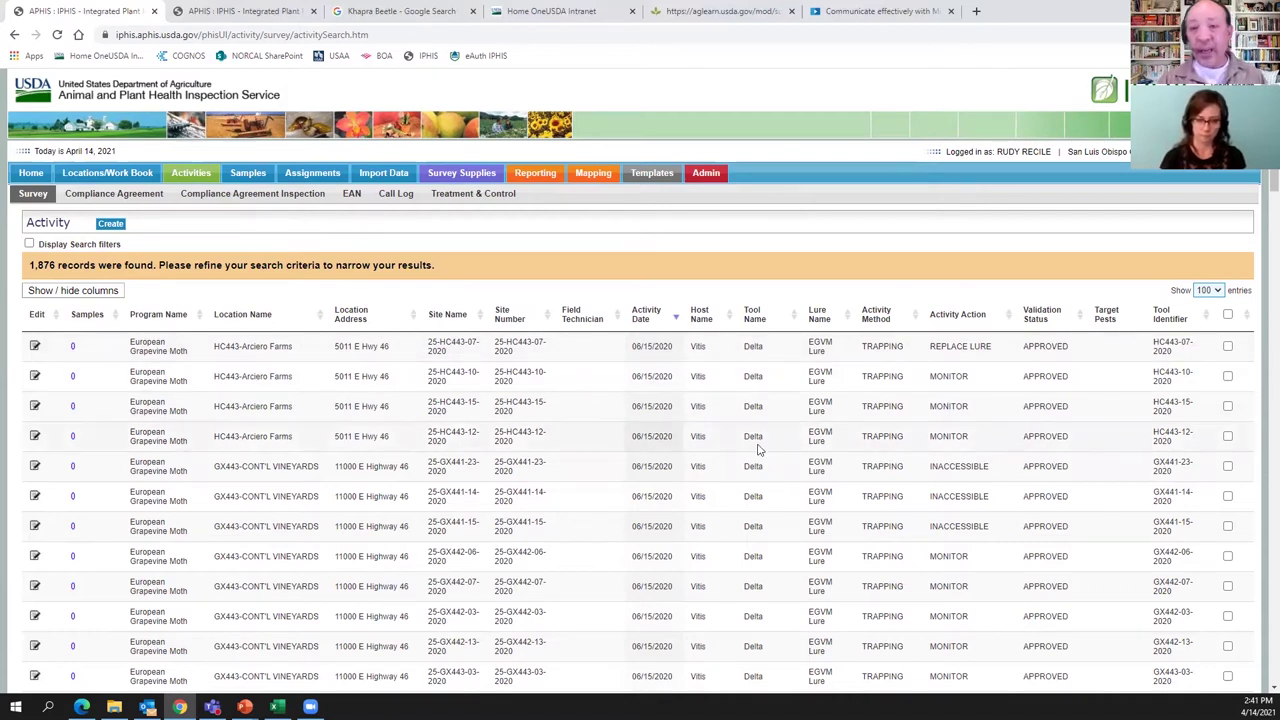
key("End")
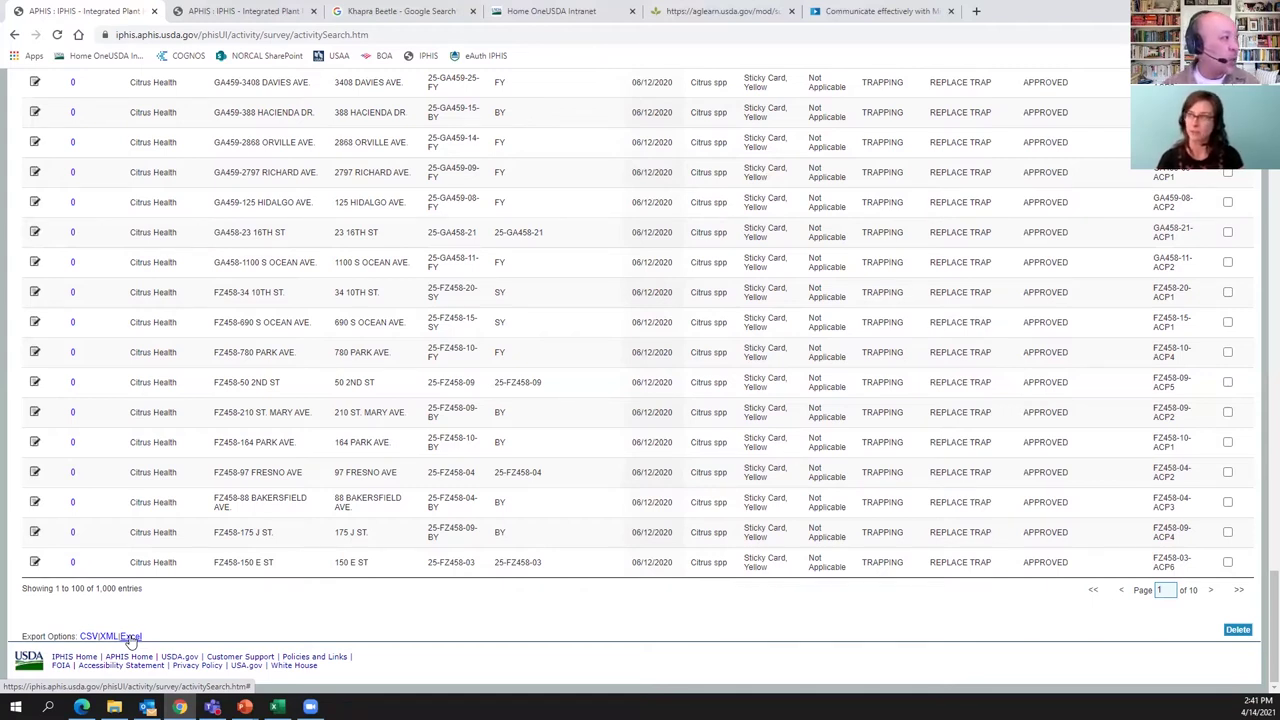
Export the survey activity results to Excel as Activities.xls
left_click(130, 637)
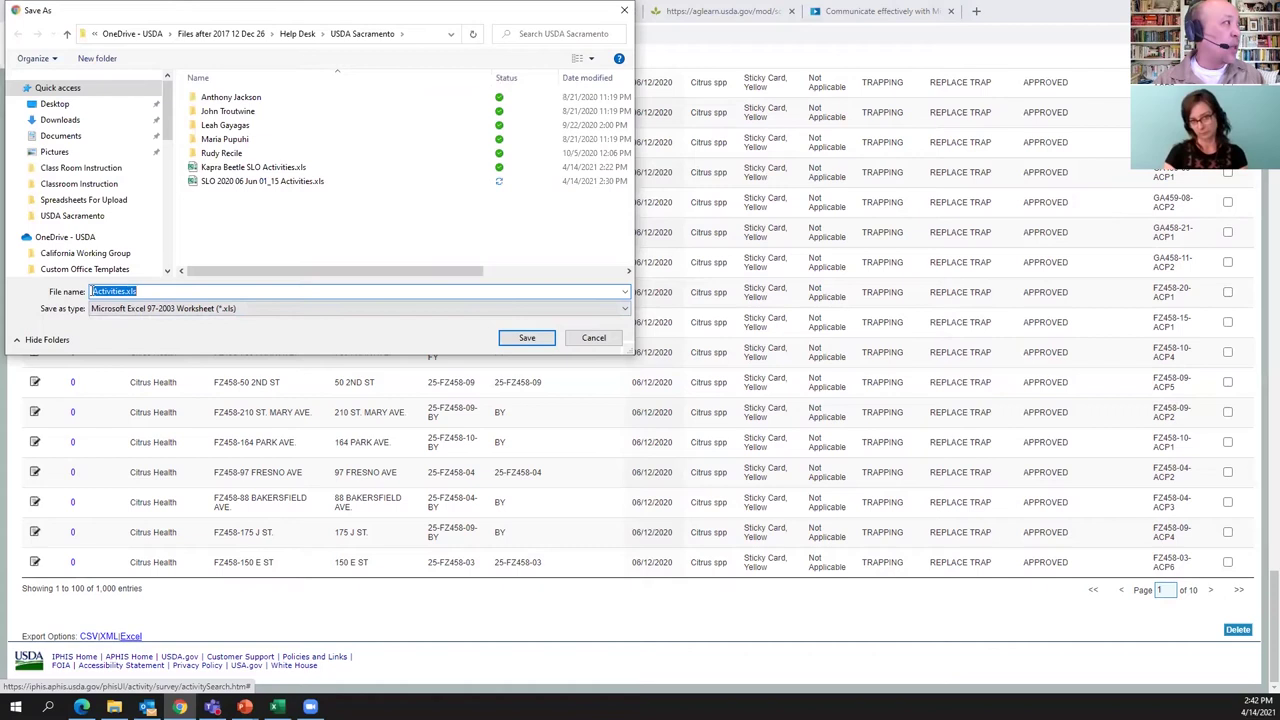
Save the export as Excel 97-2003 file '2020 06 Jun 01_15 All Activities SLO.xls'
left_click(91, 291)
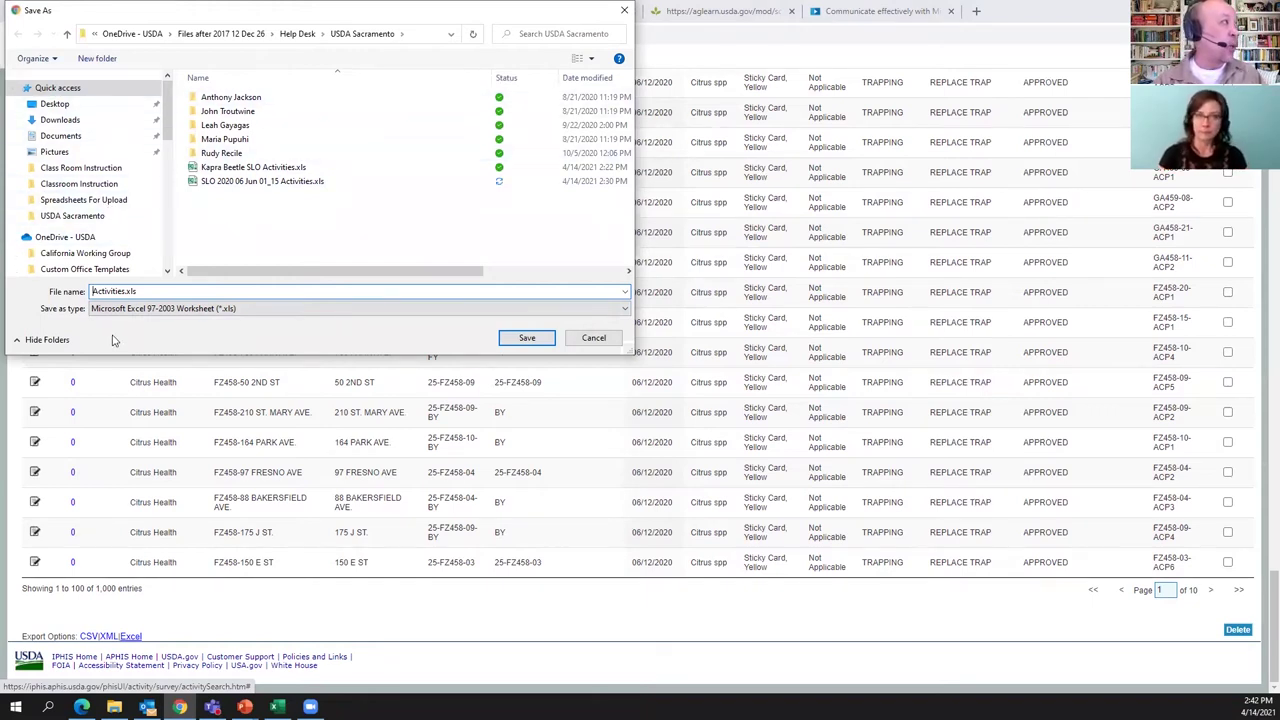
left_click_drag(127, 291, 77, 292)
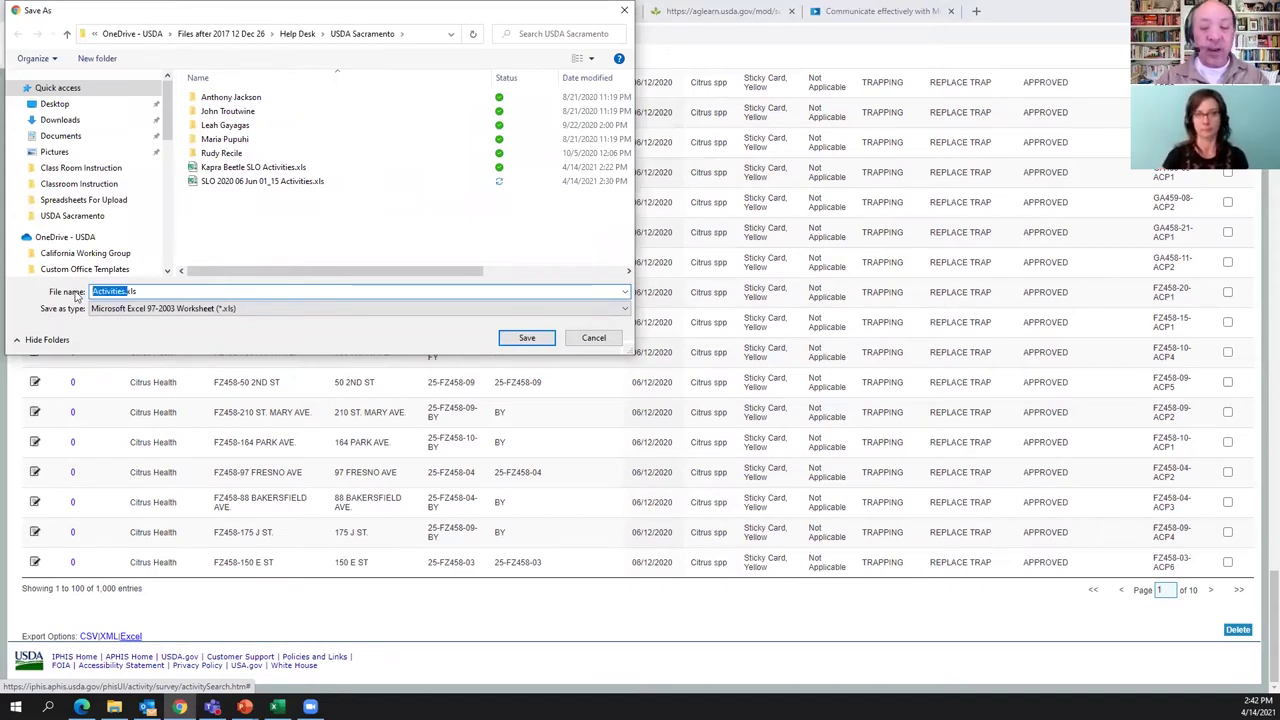
key("Right")
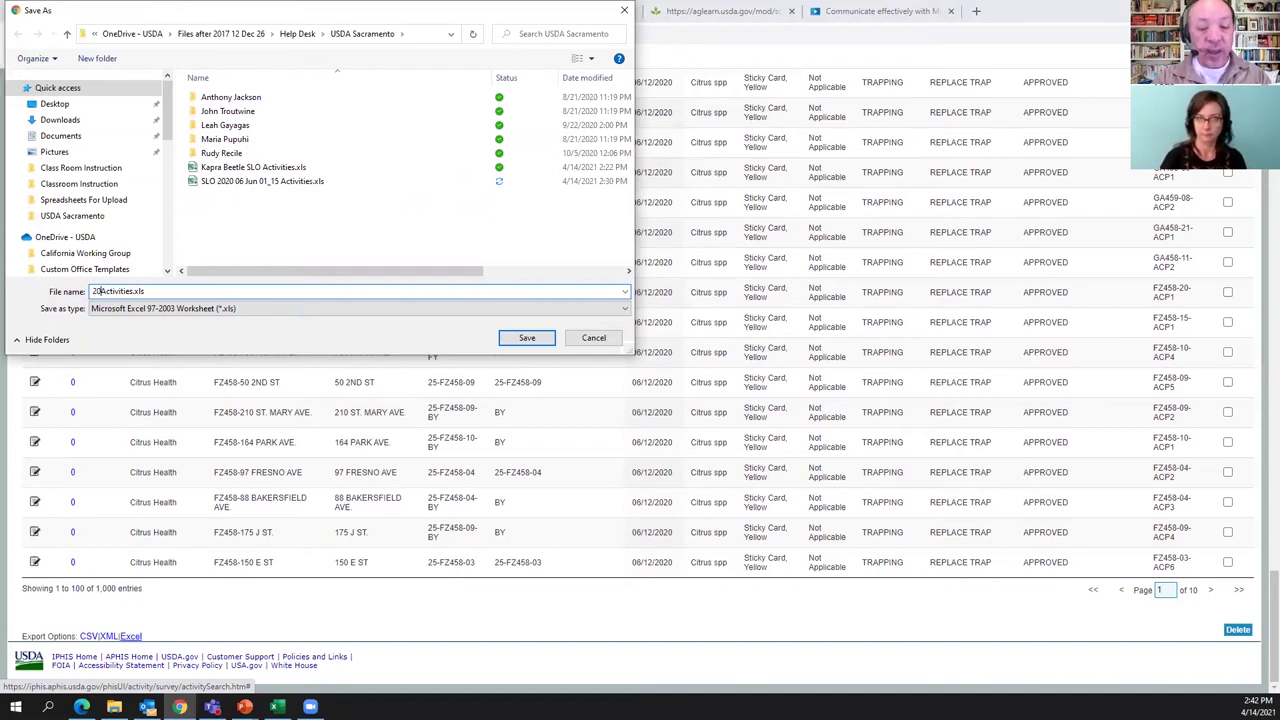
type("20 0")
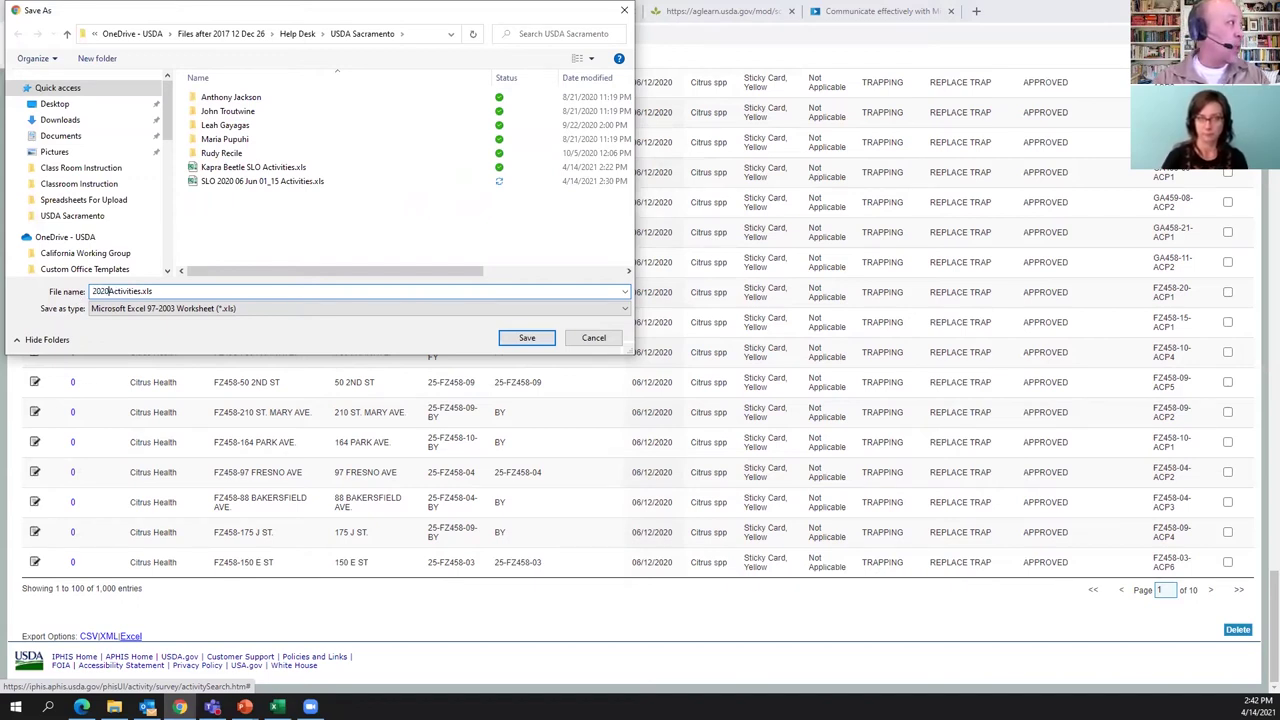
type("6 ")
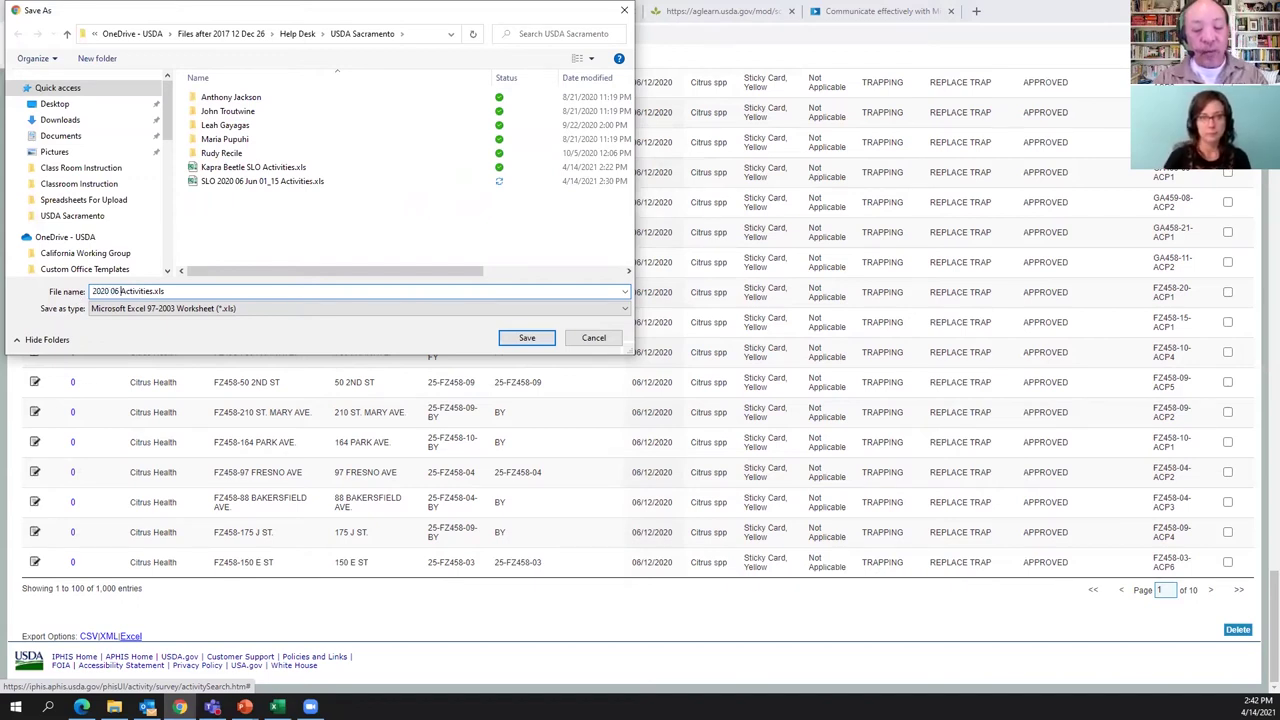
type("Jun ")
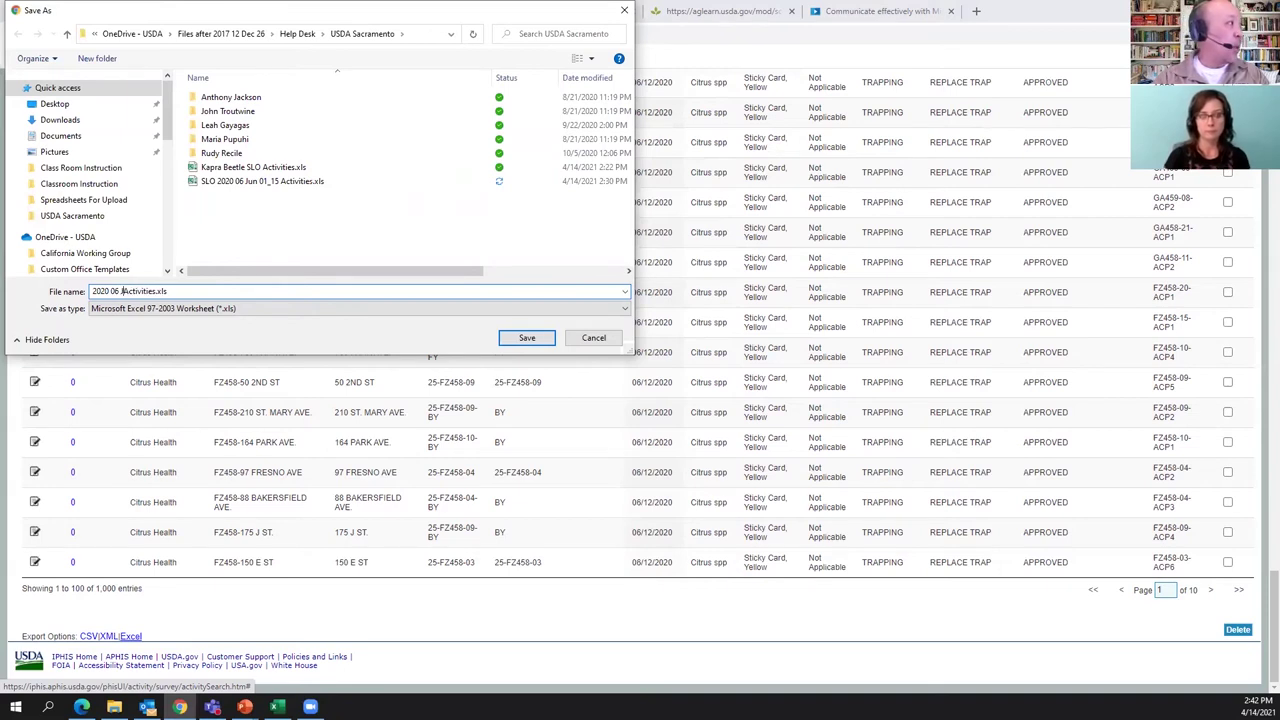
type("1")
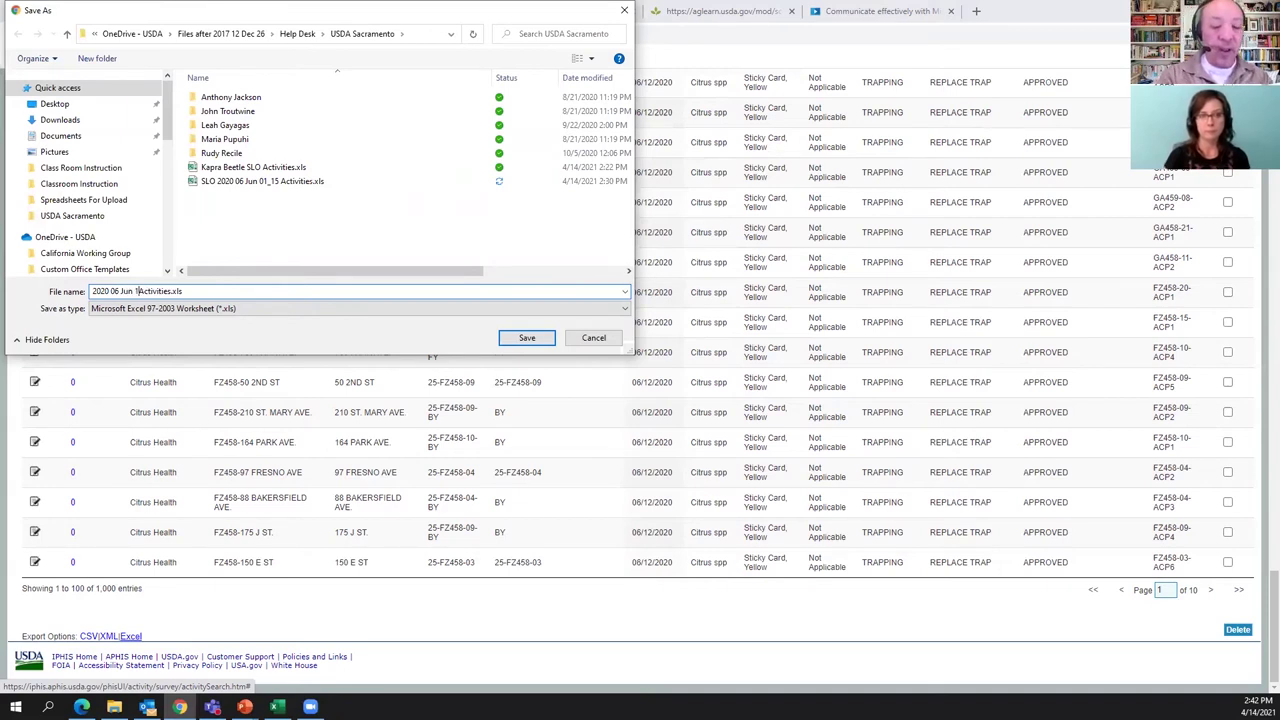
type("5")
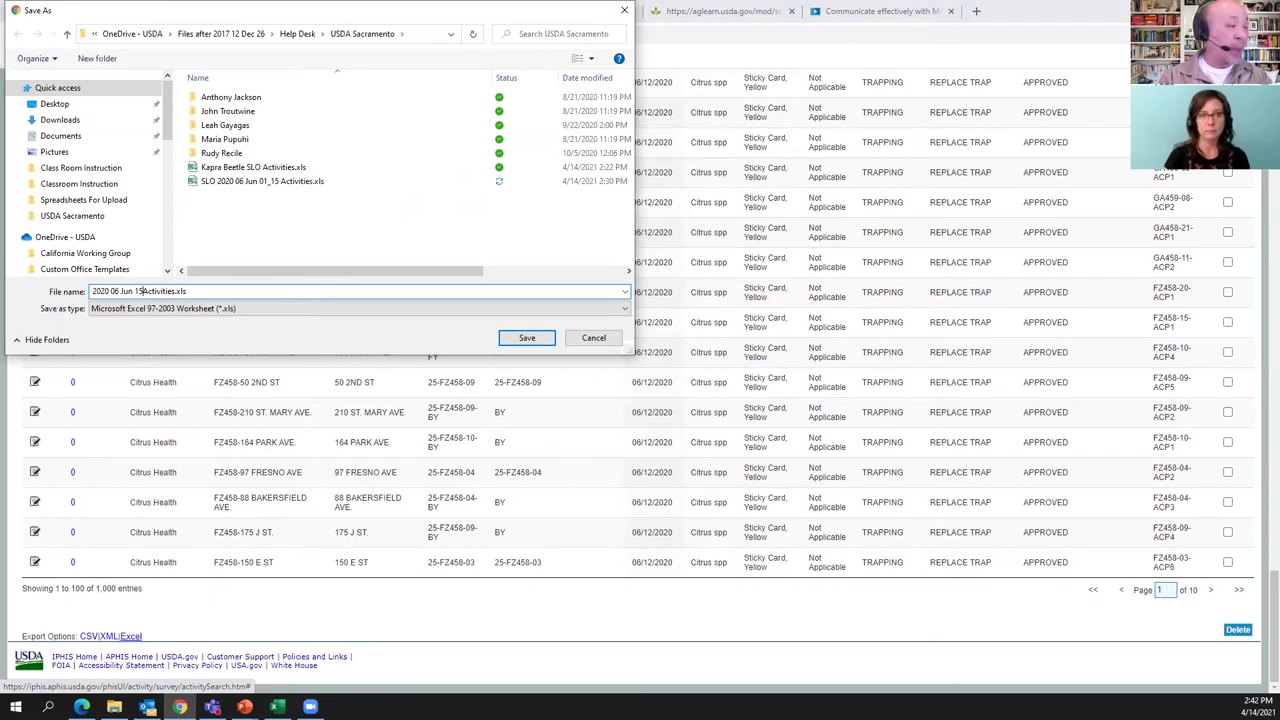
key("BackSpace")
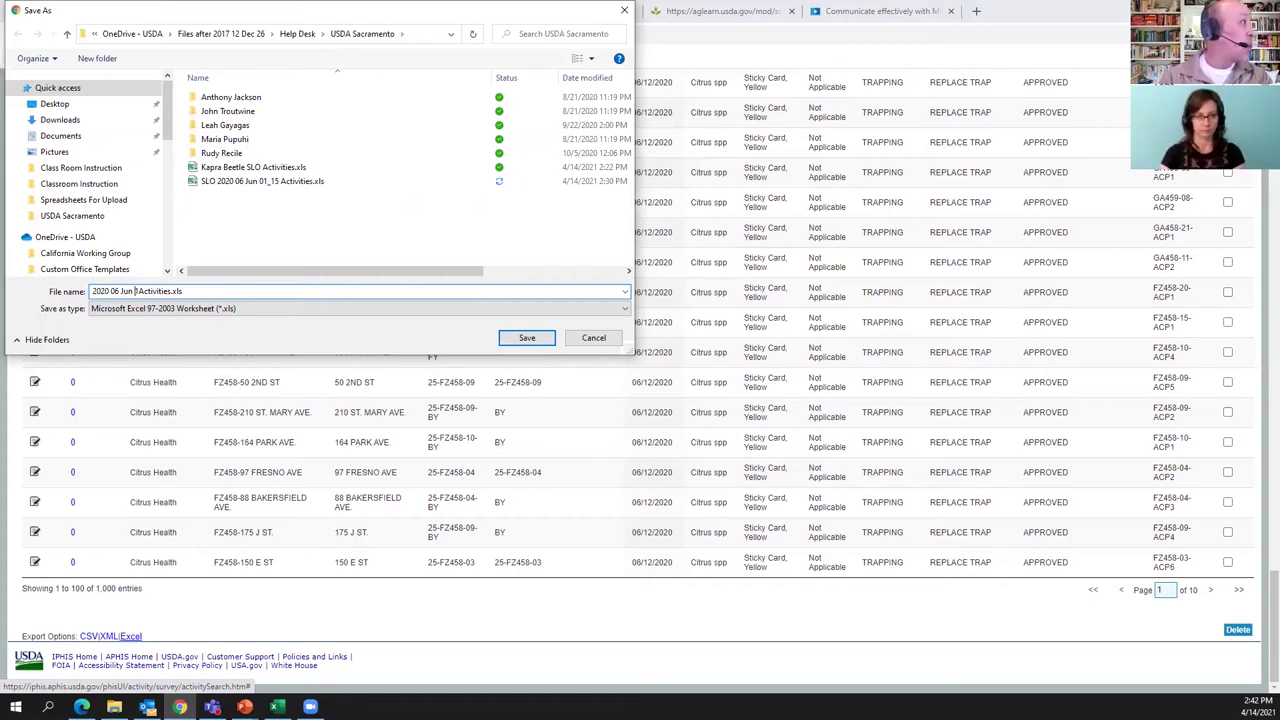
type("01")
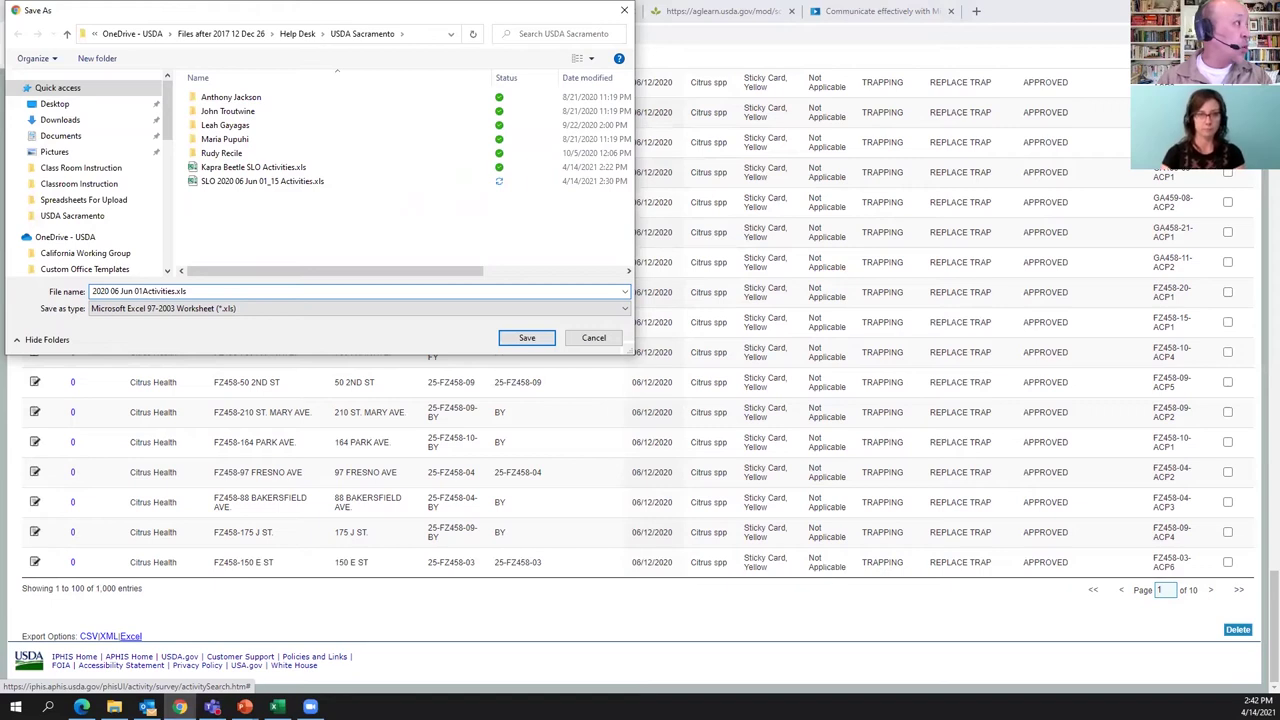
type("_15")
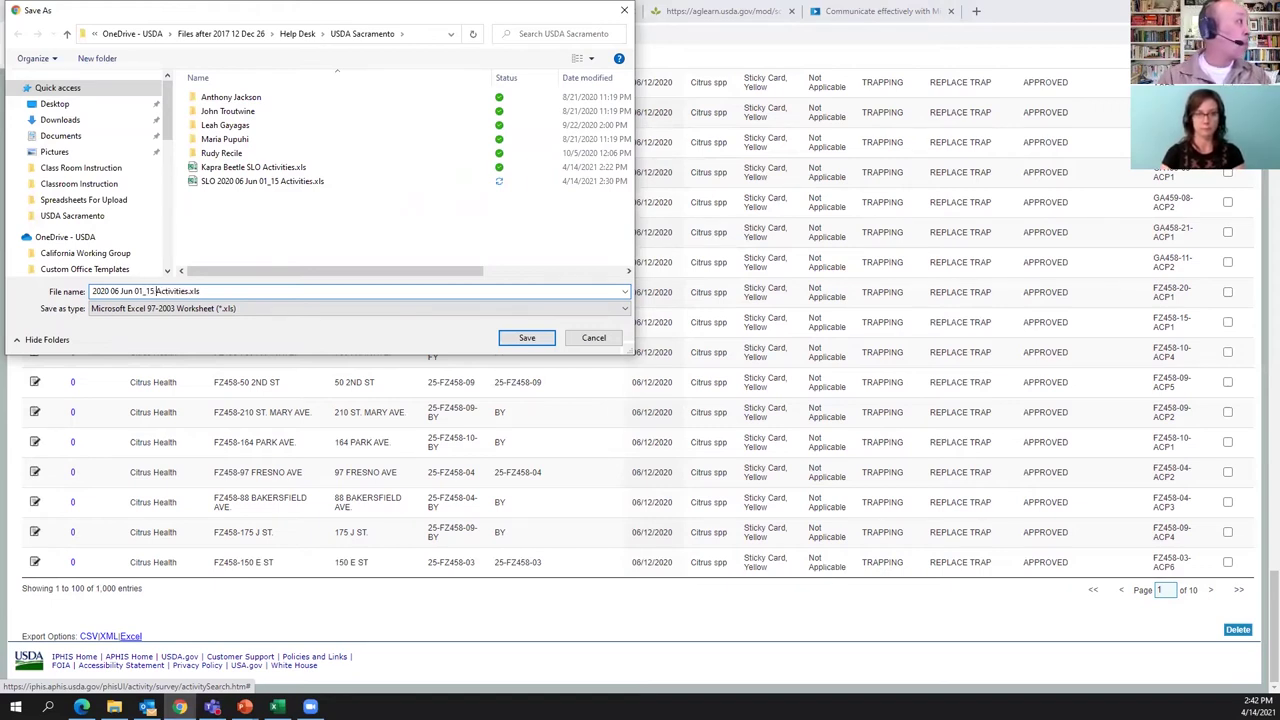
type(" All")
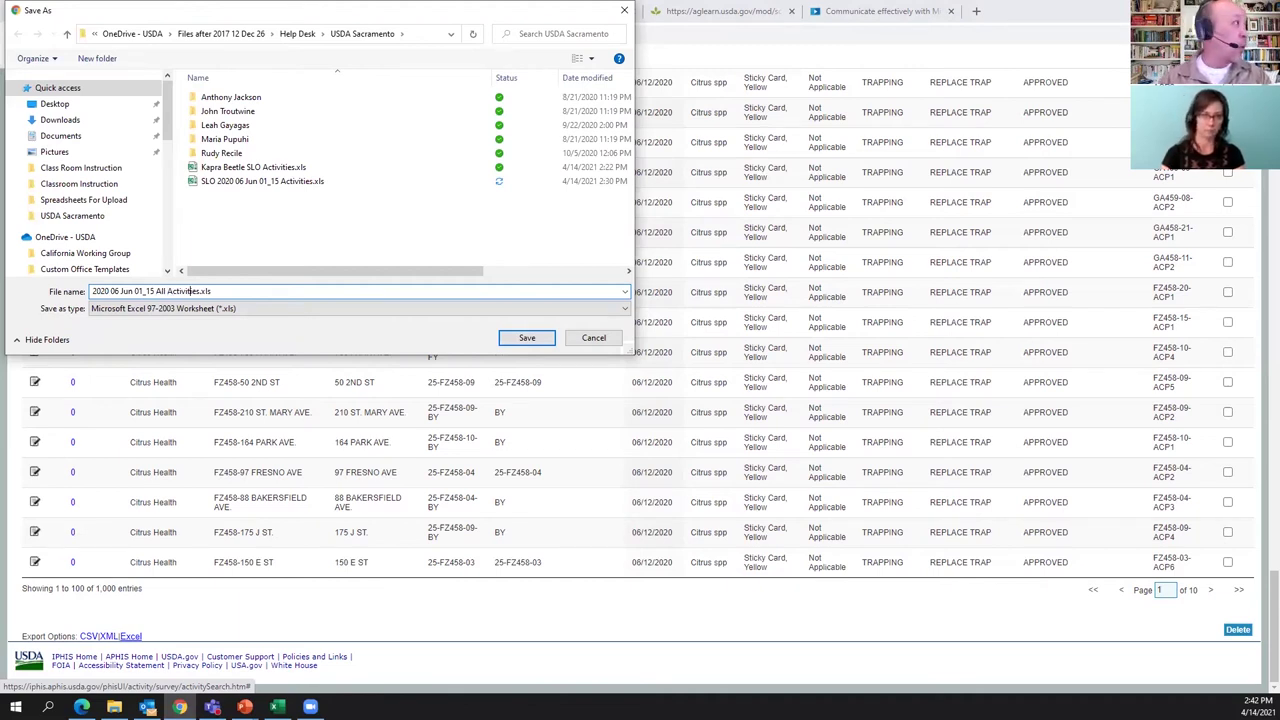
left_click(197, 291)
type("SLO")
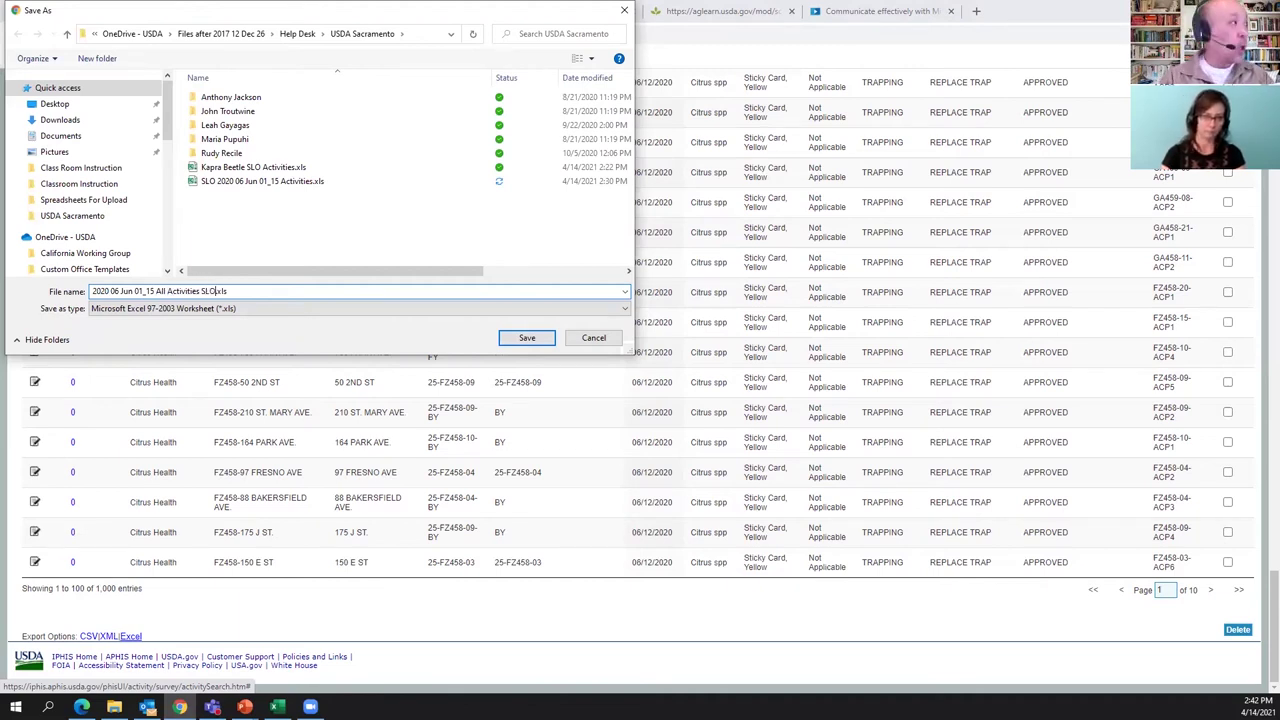
left_click(528, 338)
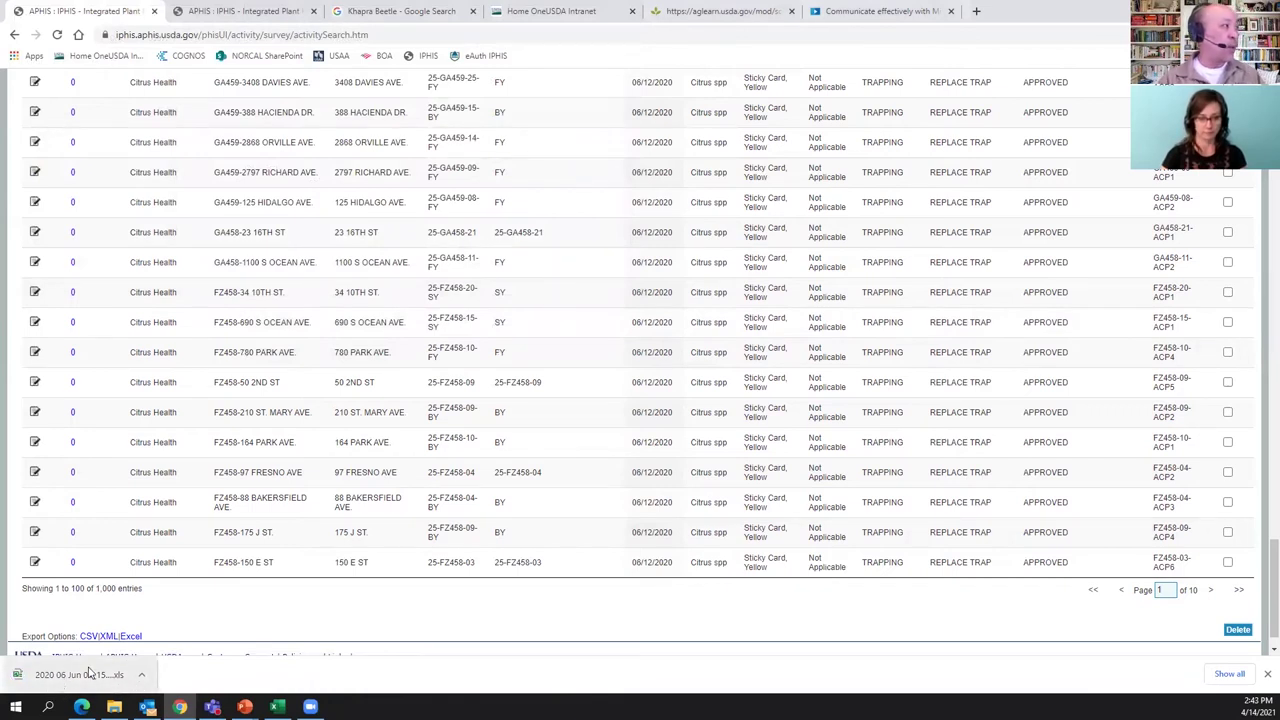
Open the downloaded 2020 06 Jun 01_15 All Activities SLO.xls from Chrome's download bar
left_click(141, 675)
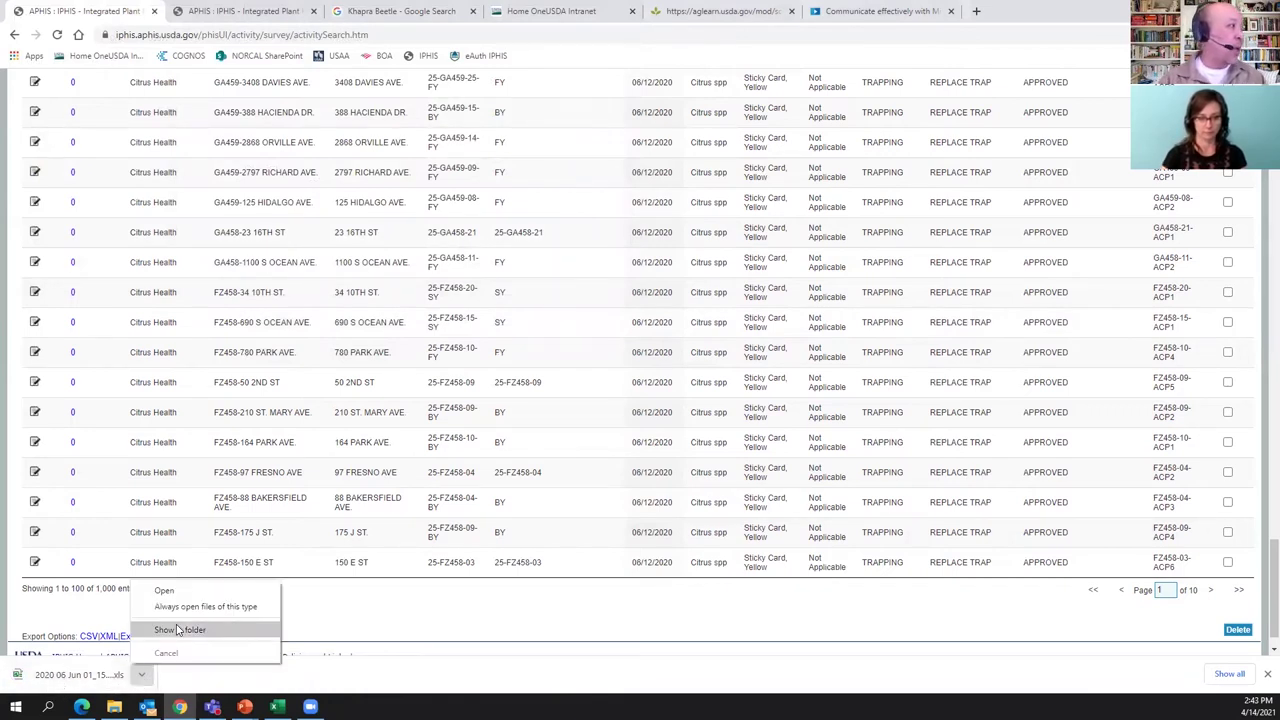
left_click(184, 592)
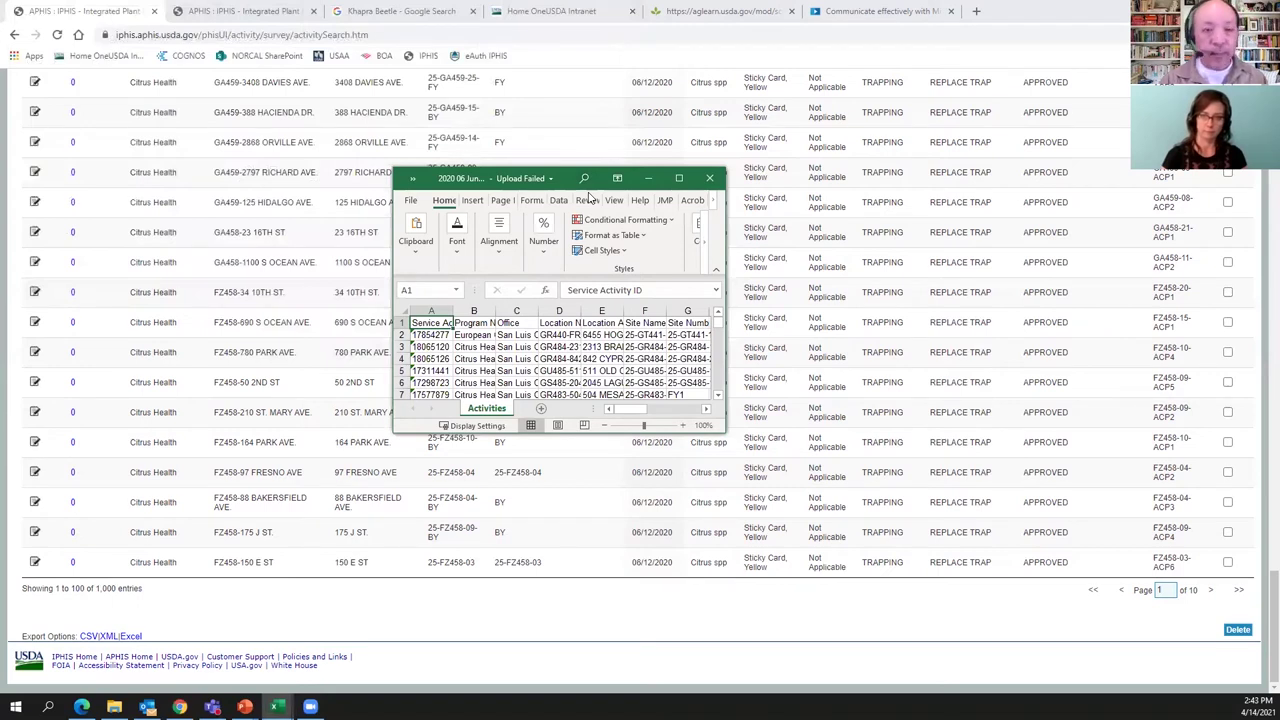
Maximize the Excel window and AutoFit every column on the Activities sheet
double_click(588, 184)
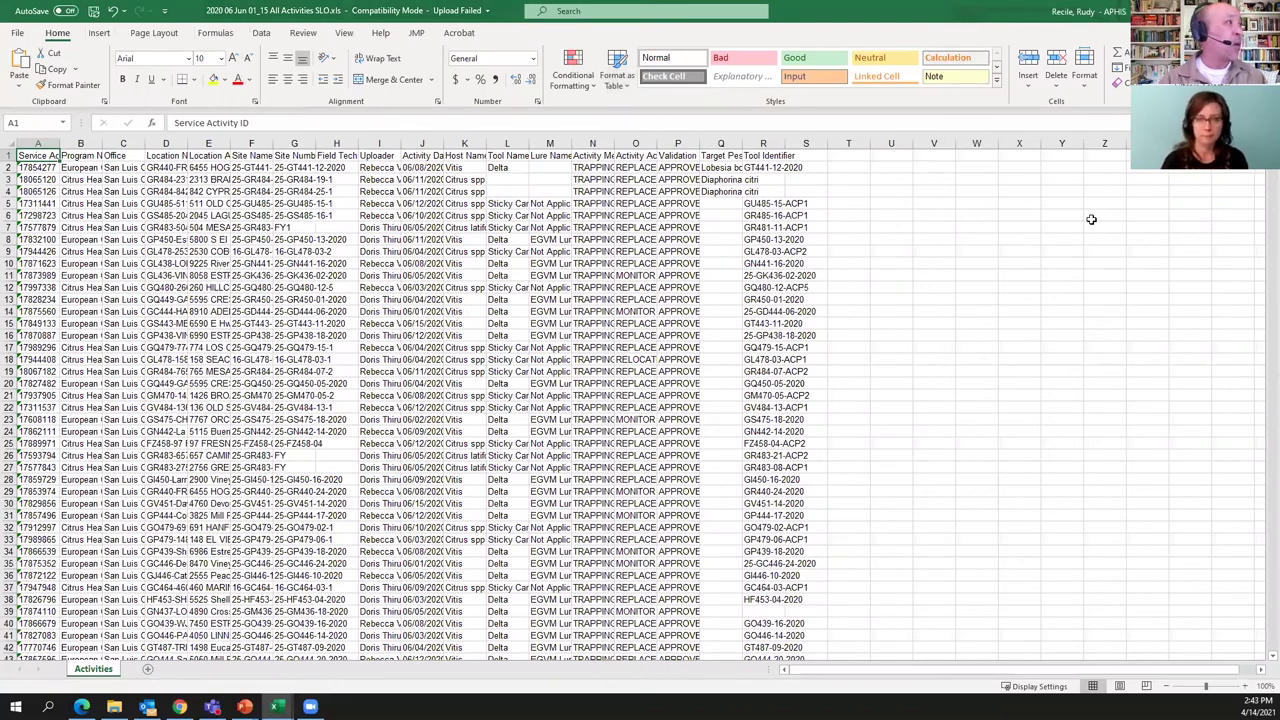
left_click(8, 145)
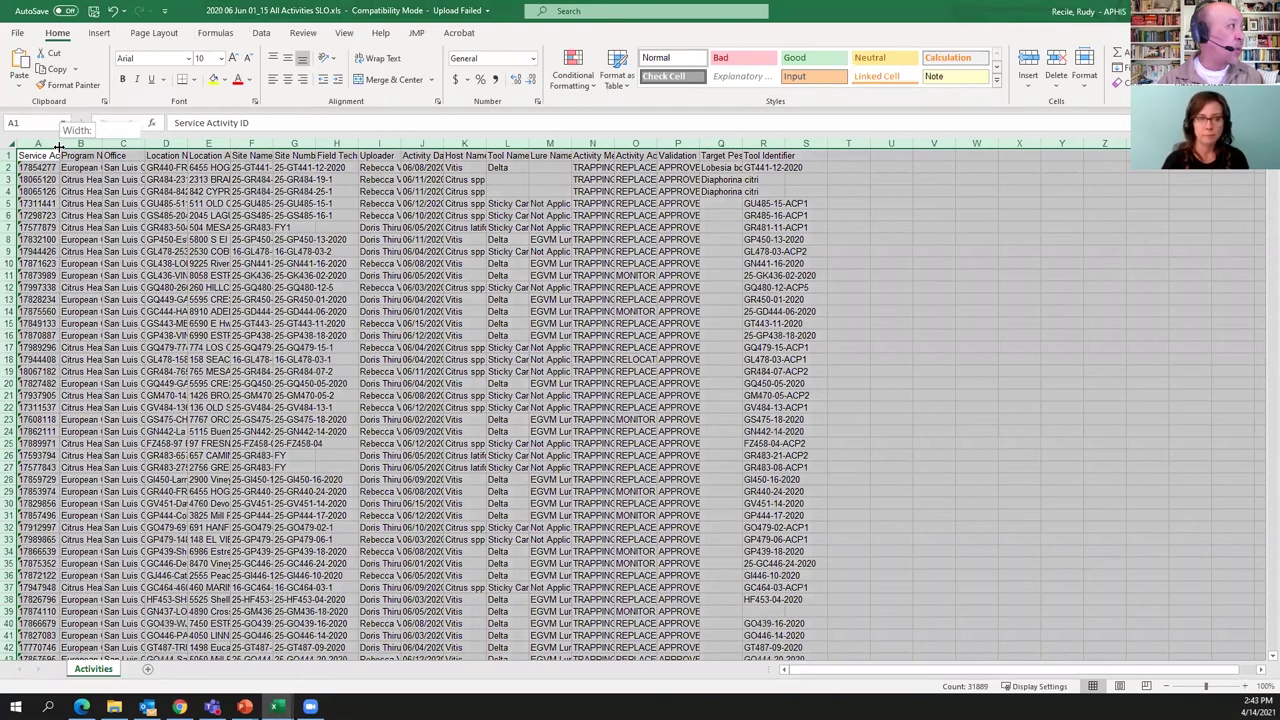
double_click(59, 143)
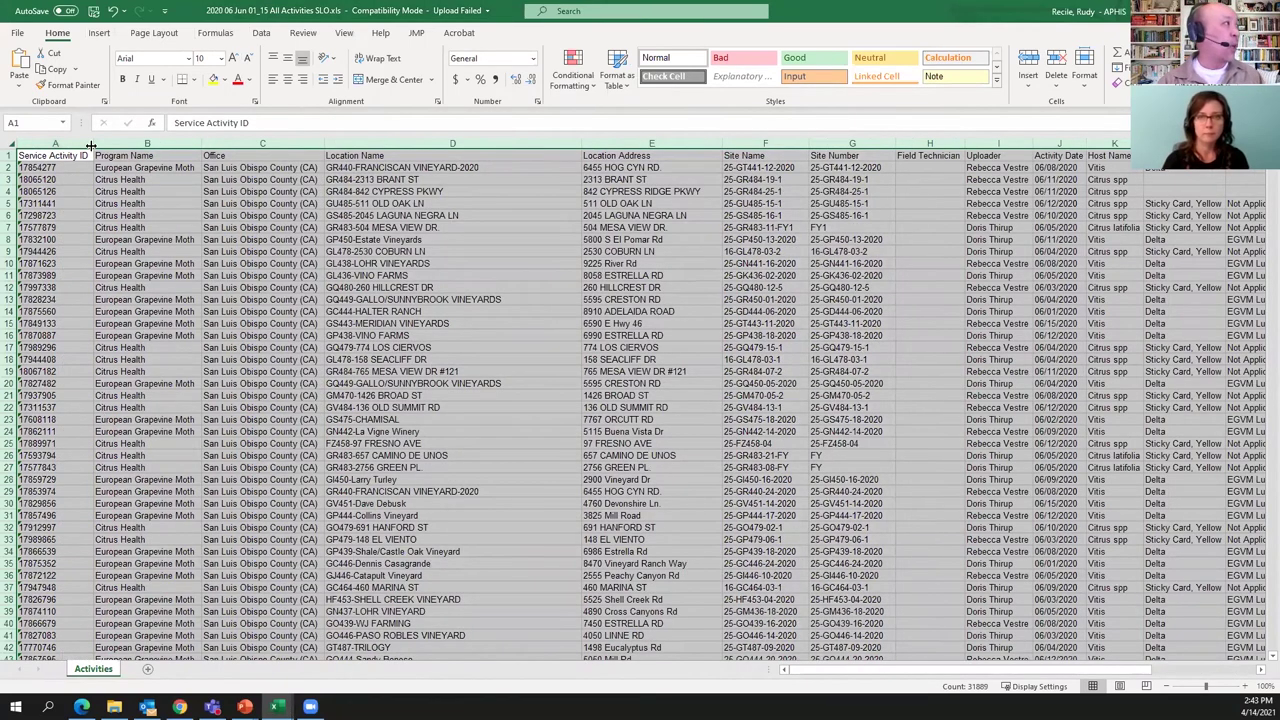
left_click(212, 240)
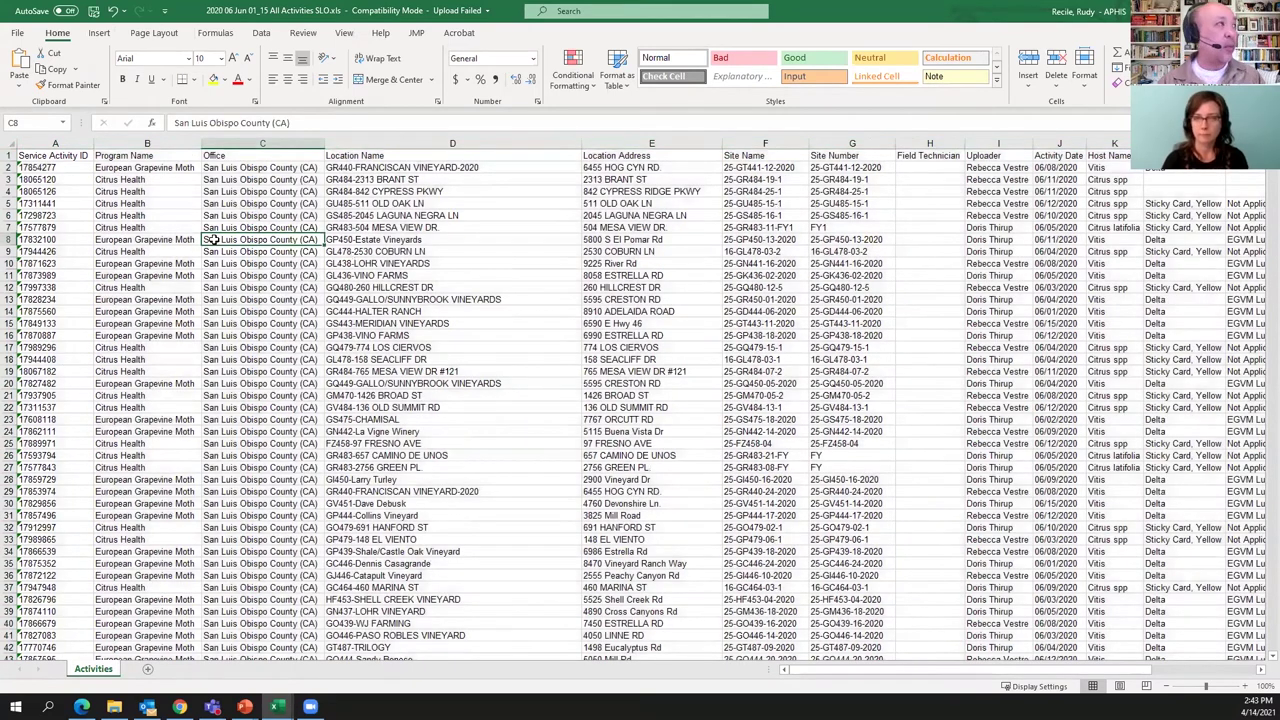
Freeze the header row above A2 and turn on column filters
left_click(53, 168)
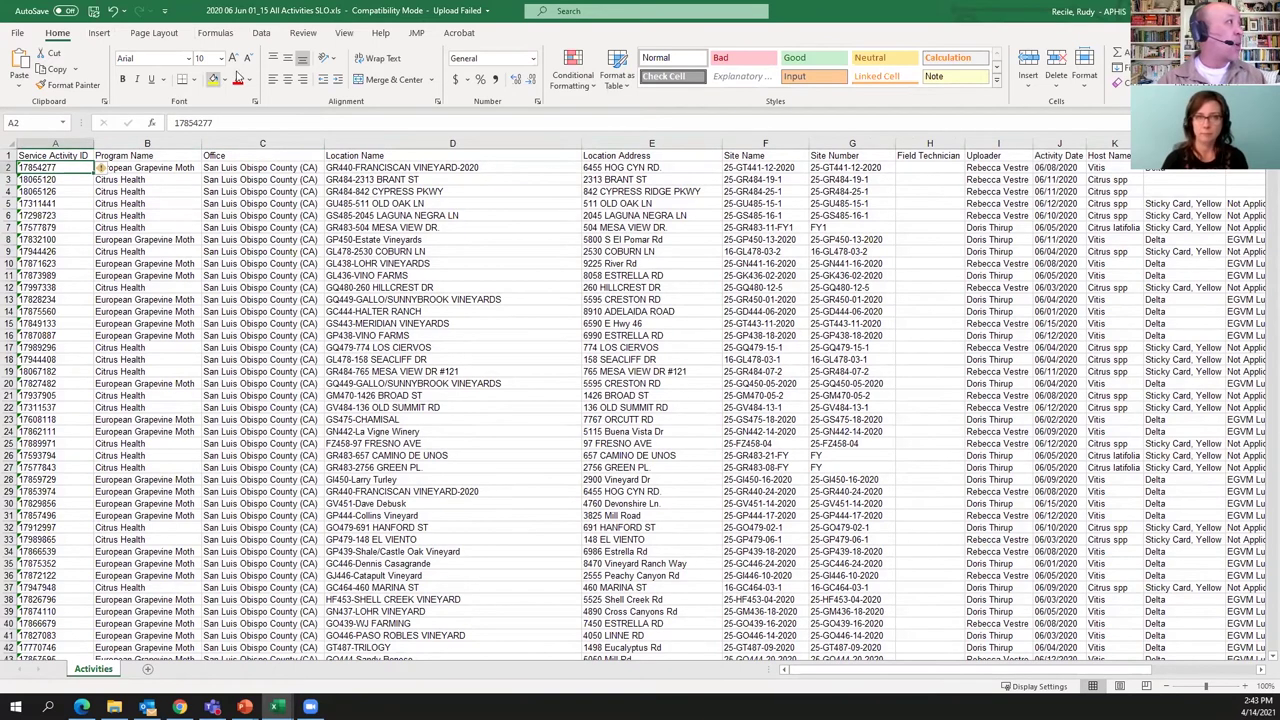
left_click(343, 34)
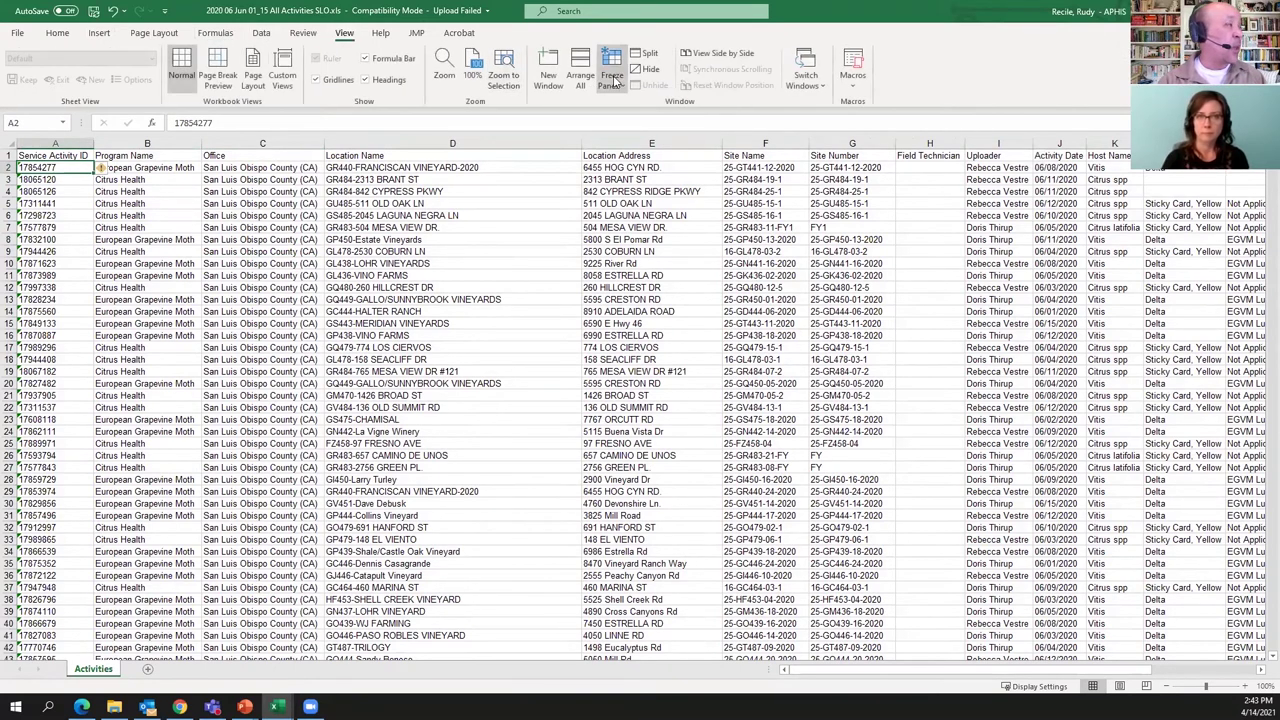
left_click(611, 78)
left_click(624, 117)
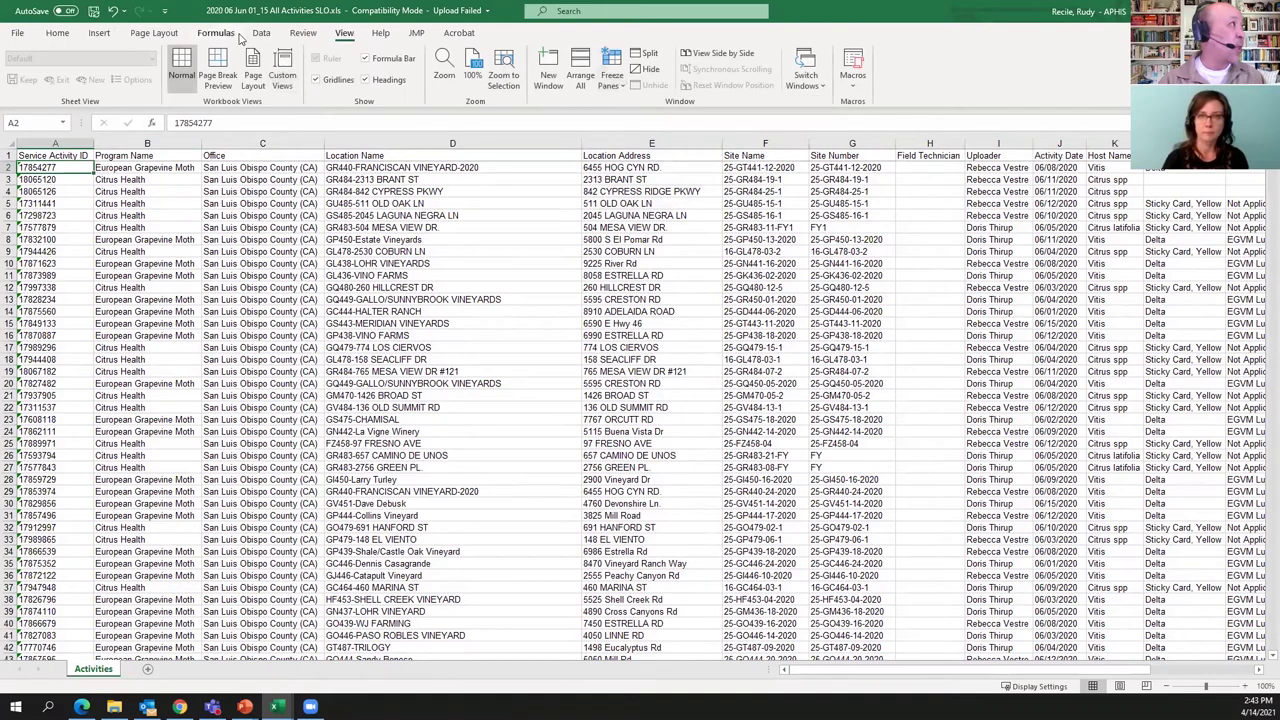
left_click(263, 35)
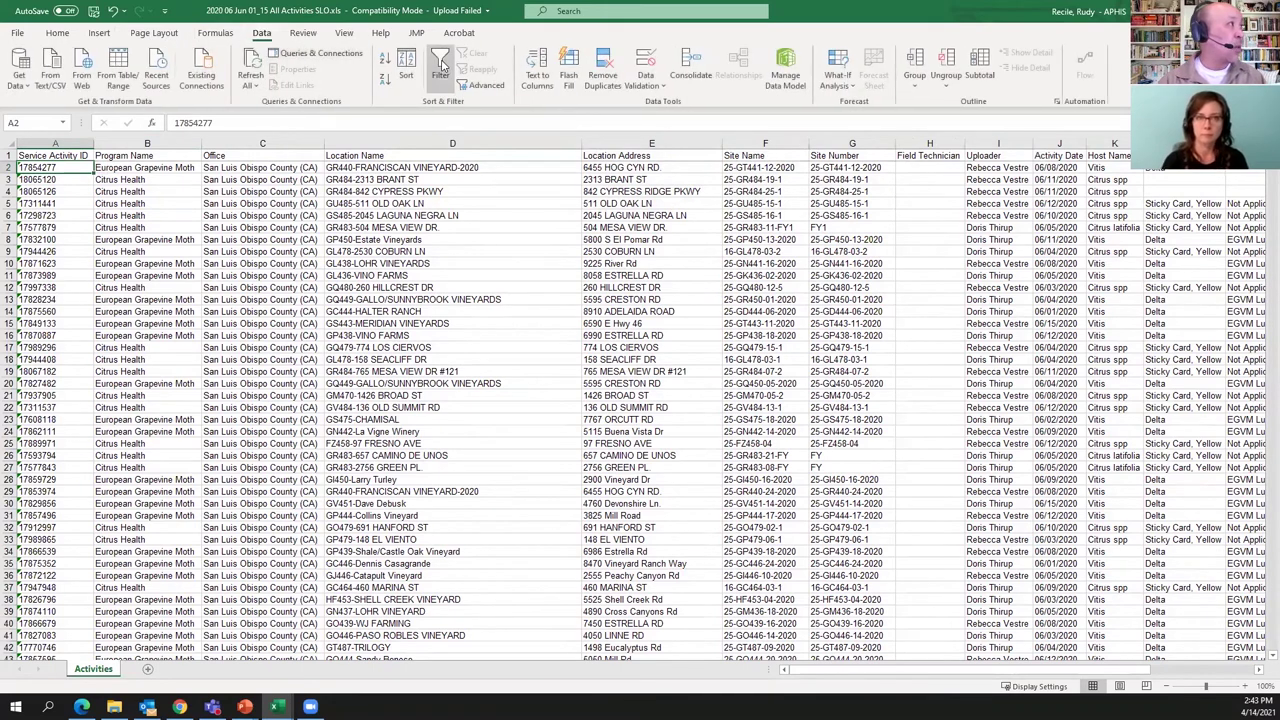
left_click(440, 62)
Check the Program Name and Location Name filter lists, then jump to the last row, 1877
left_click(316, 239)
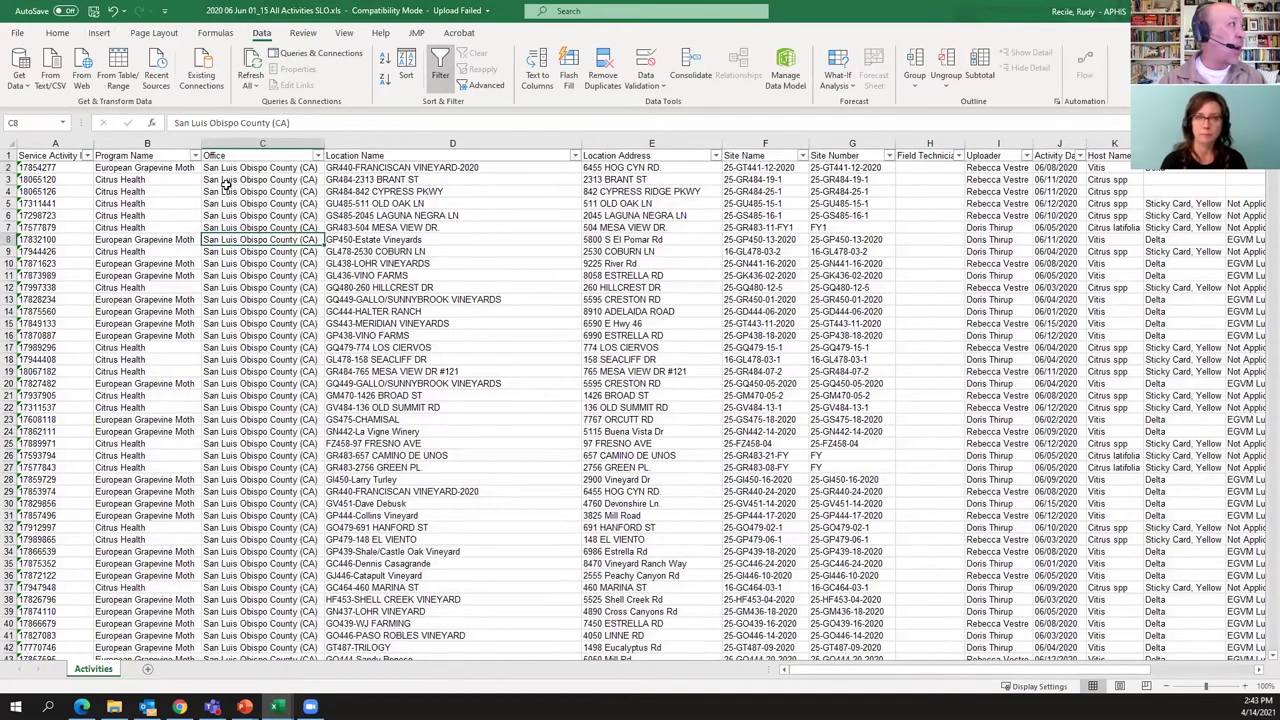
left_click(195, 156)
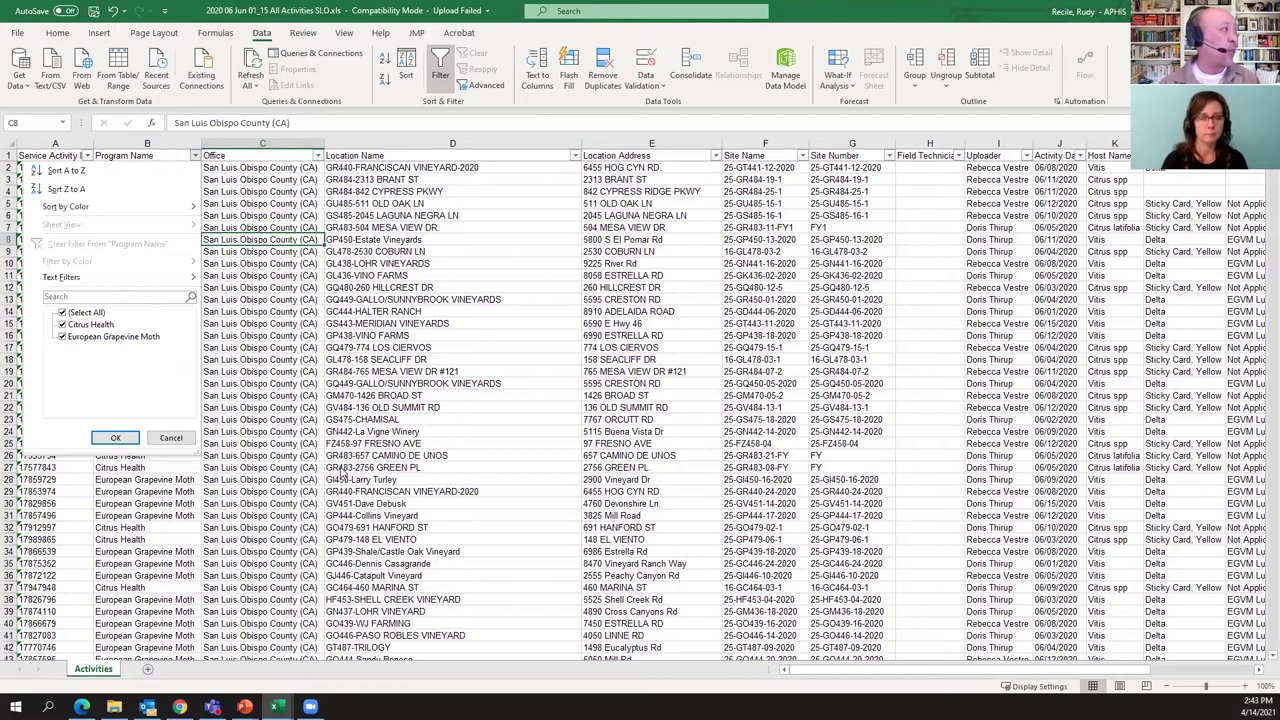
left_click(362, 316)
left_click(399, 167)
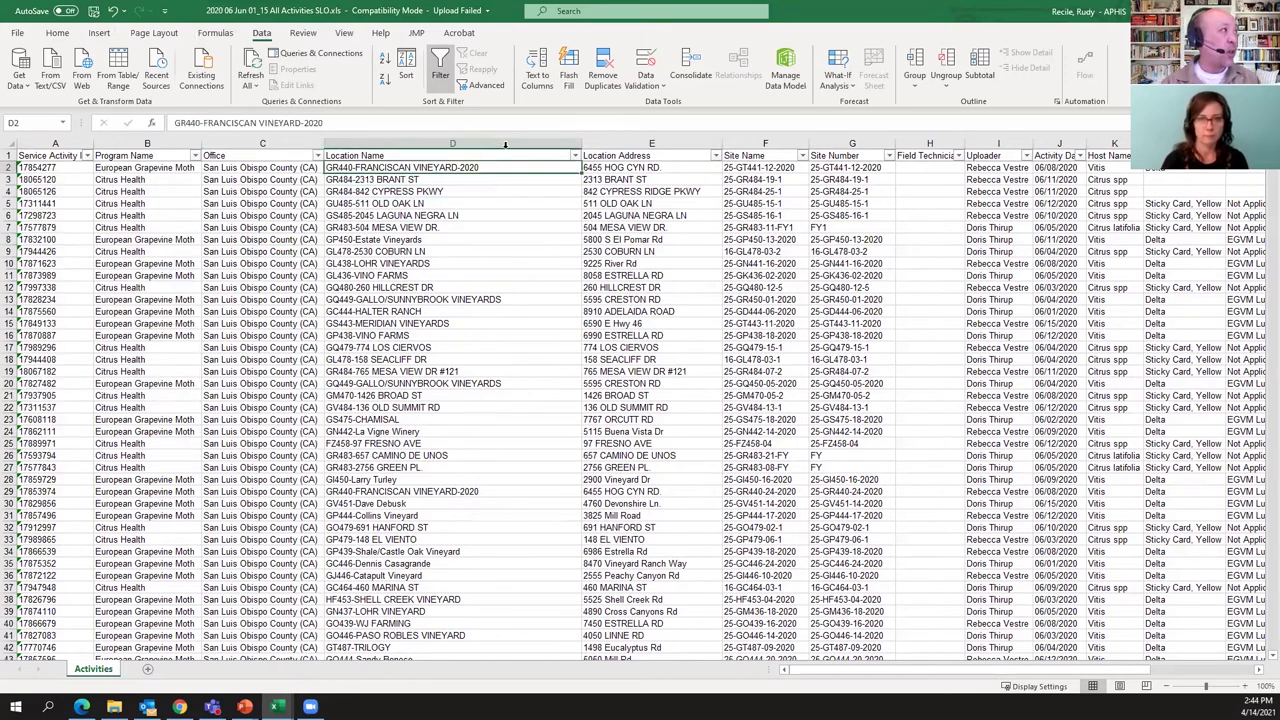
left_click(575, 157)
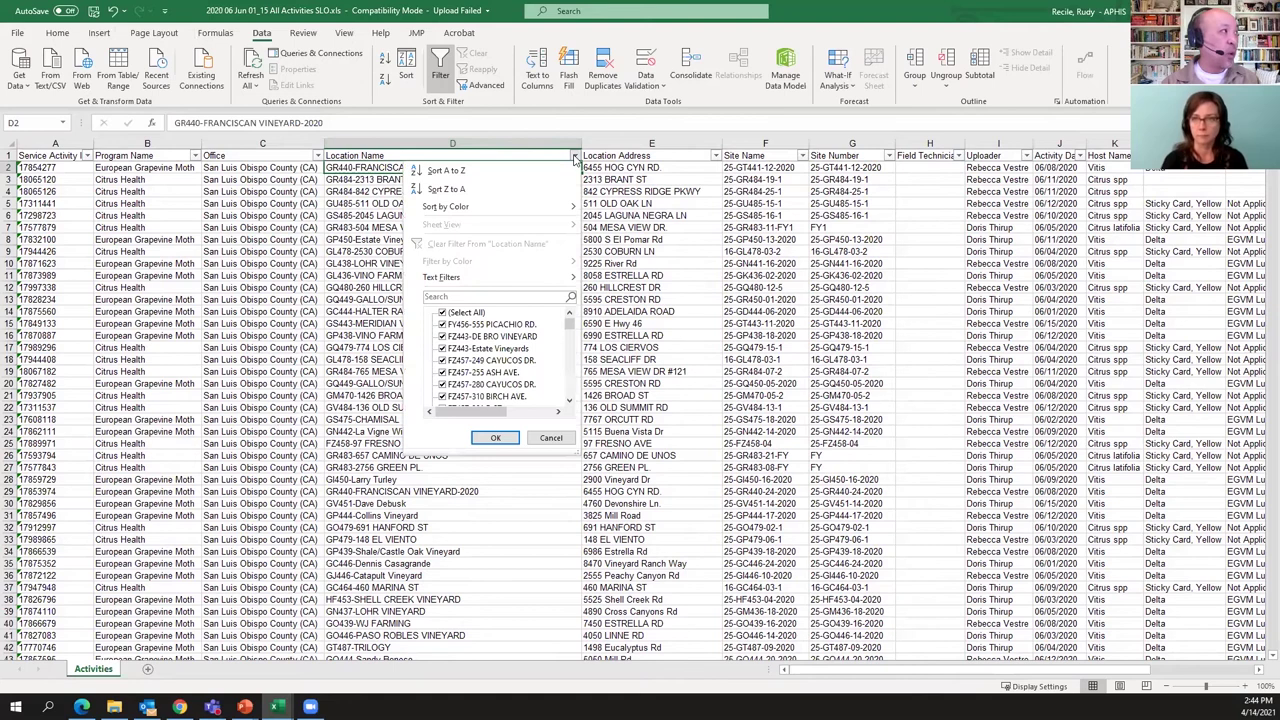
left_click(356, 345)
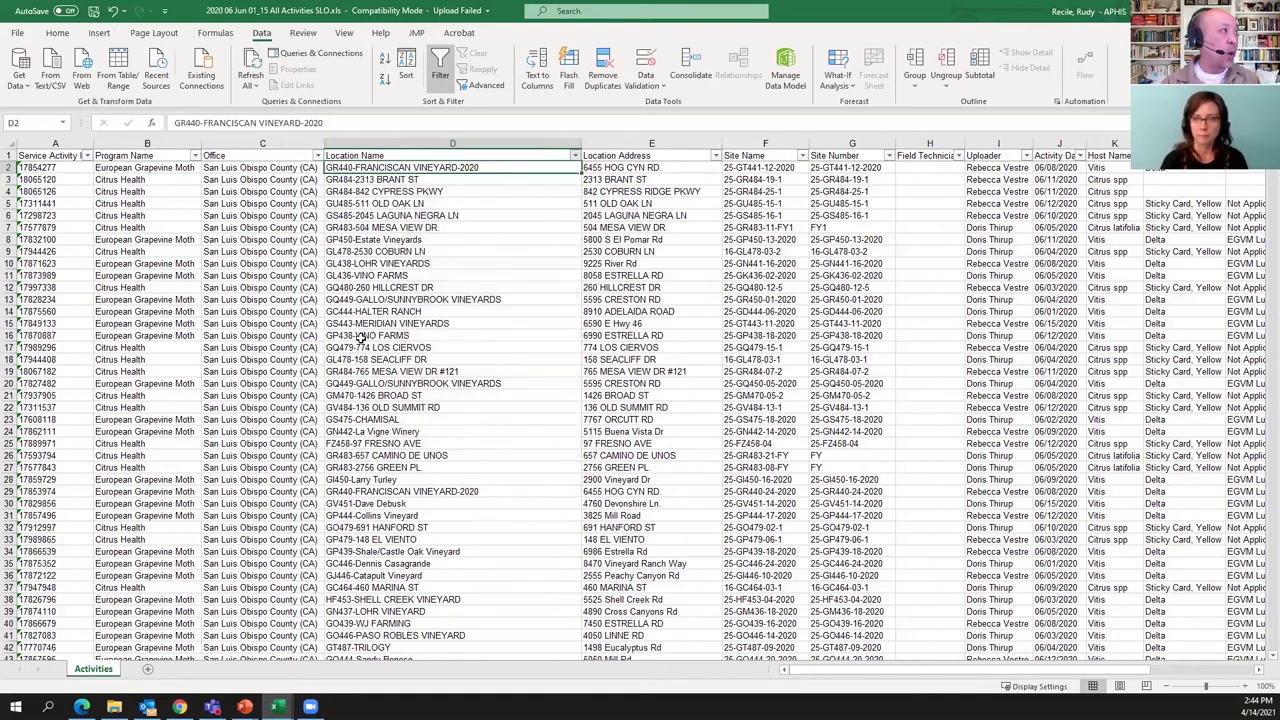
left_click(673, 251)
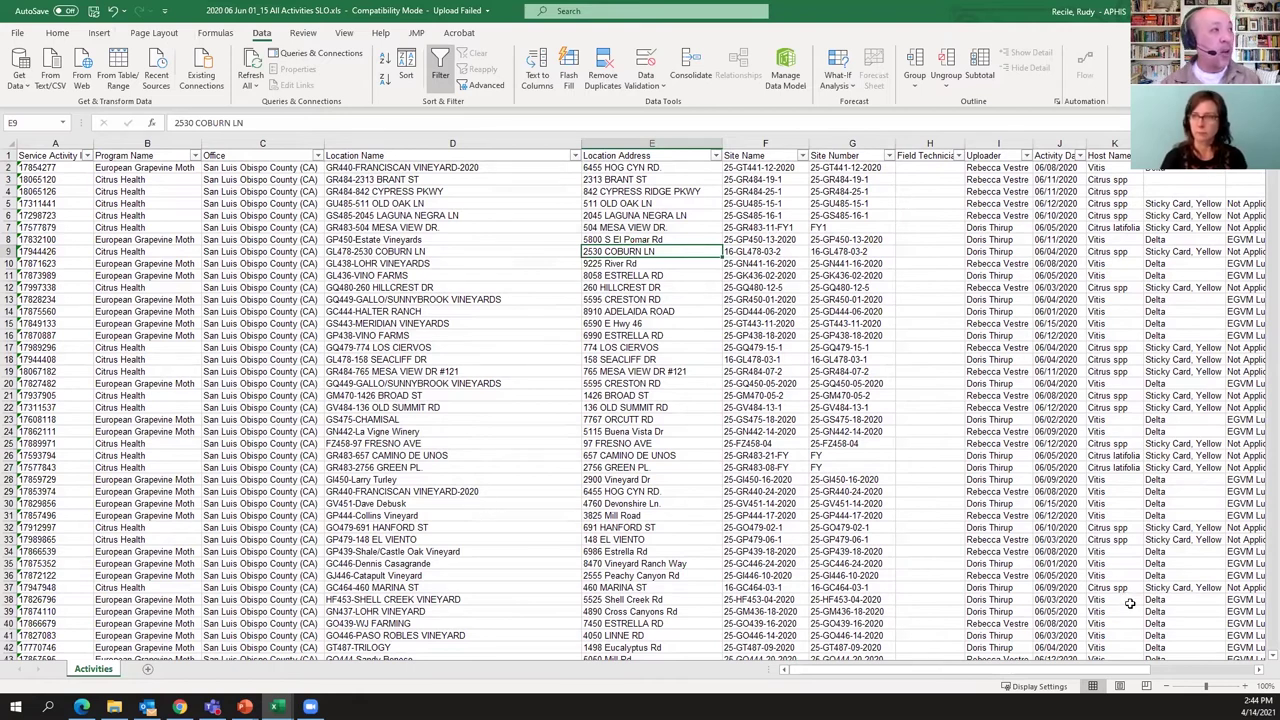
left_click_drag(1107, 678, 1215, 600)
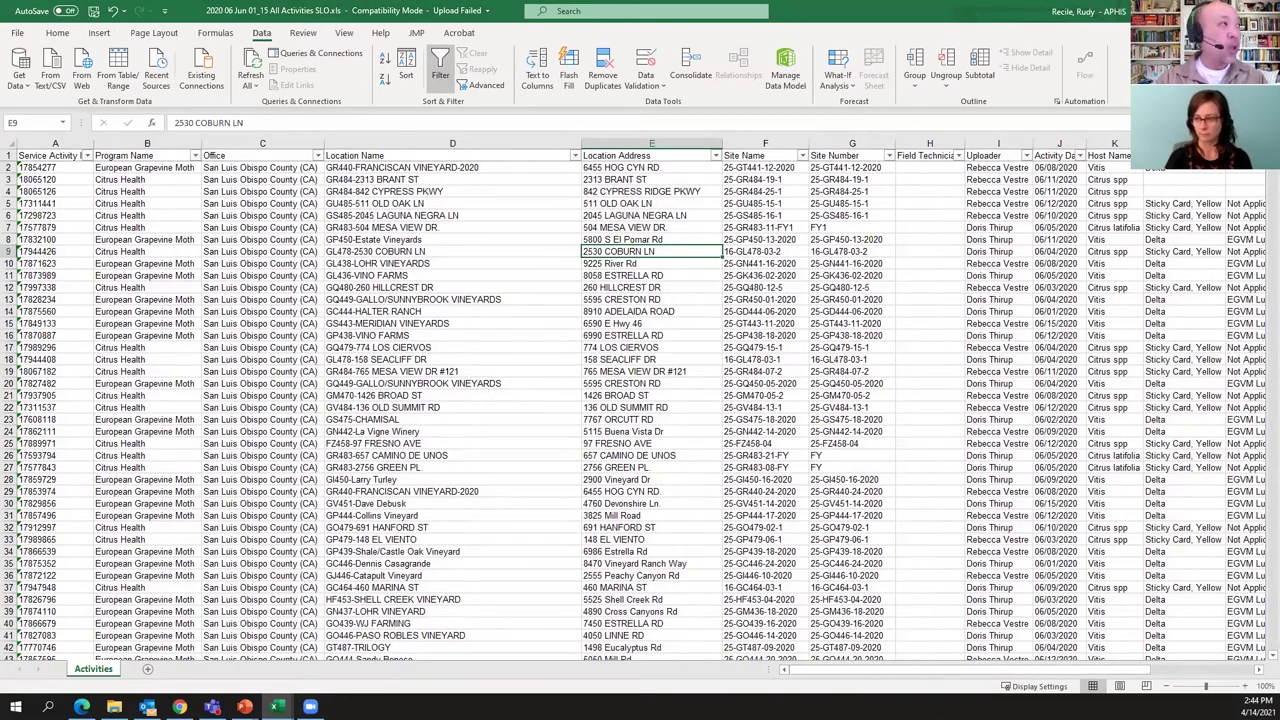
key("ctrl+End")
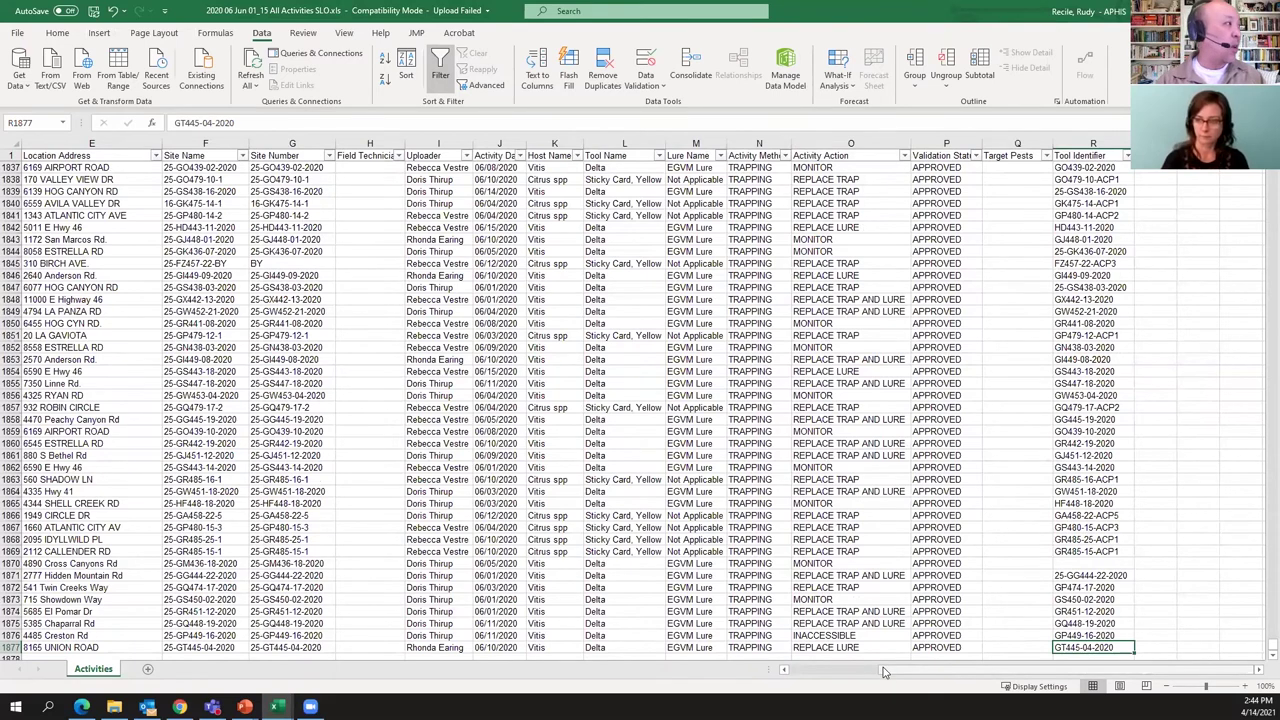
Inspect the last record in row 1877, then return to the top of the data
left_click_drag(884, 671, 795, 671)
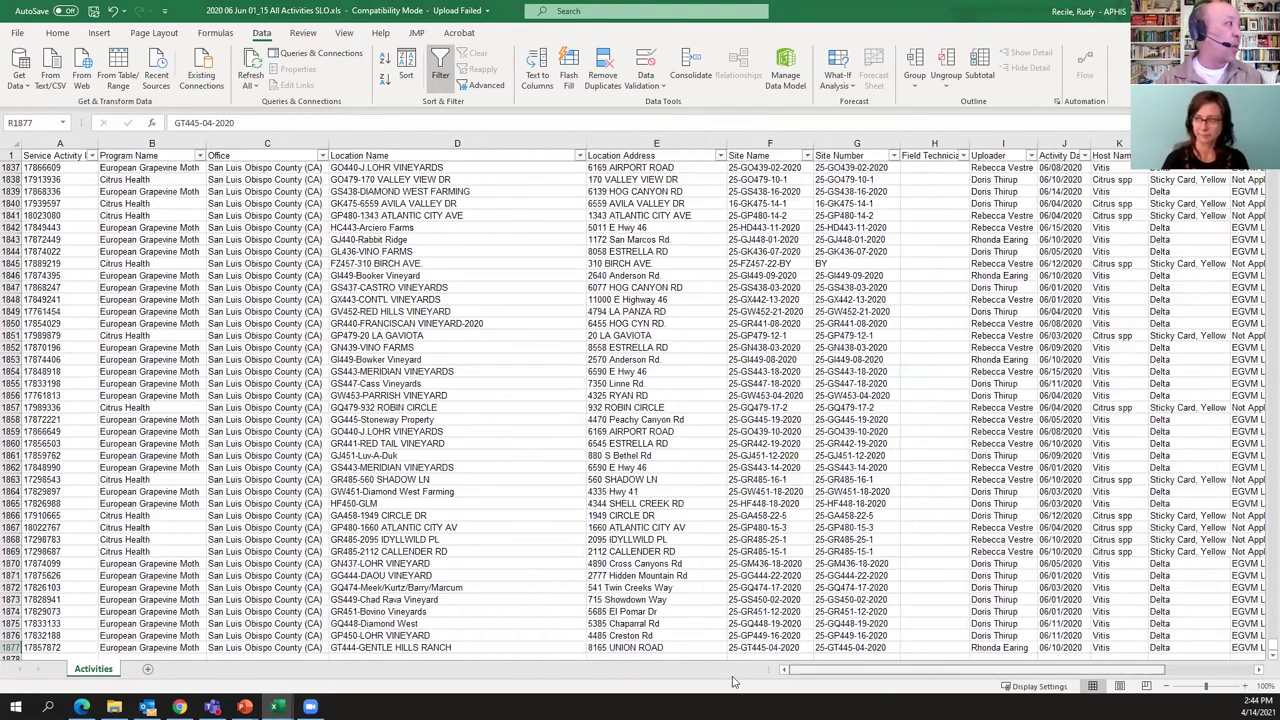
left_click(10, 648)
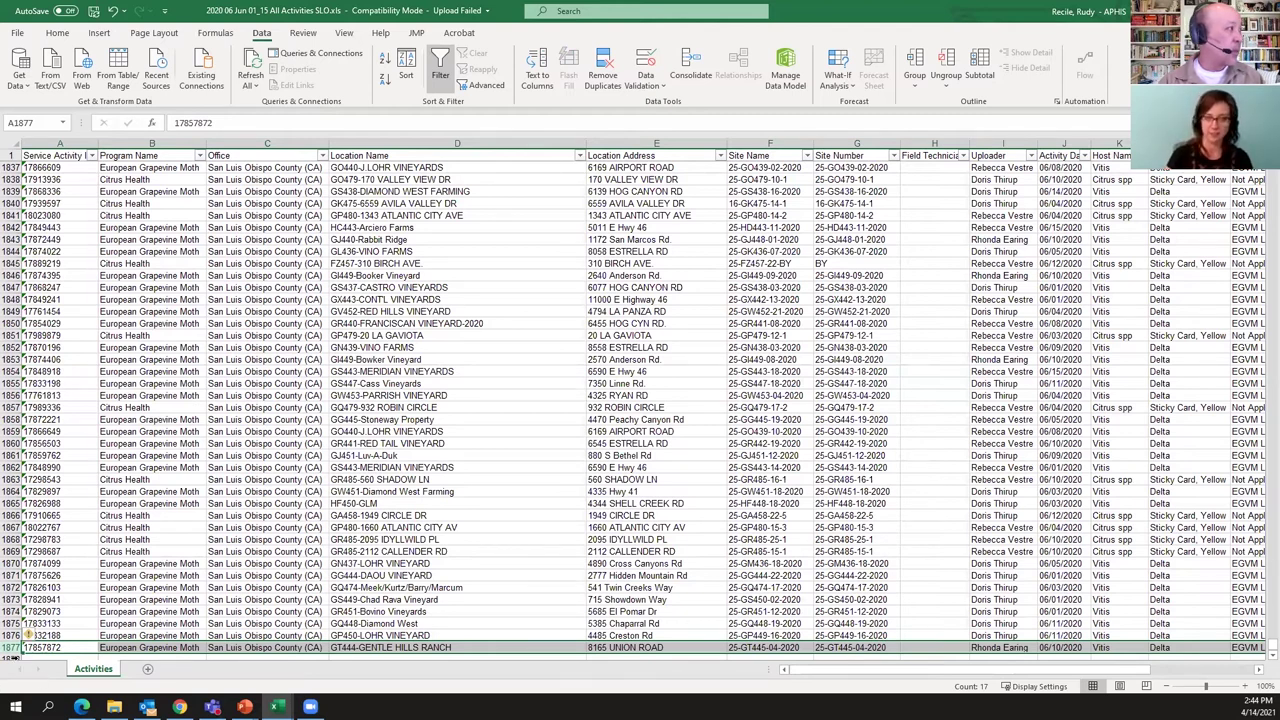
left_click(60, 648)
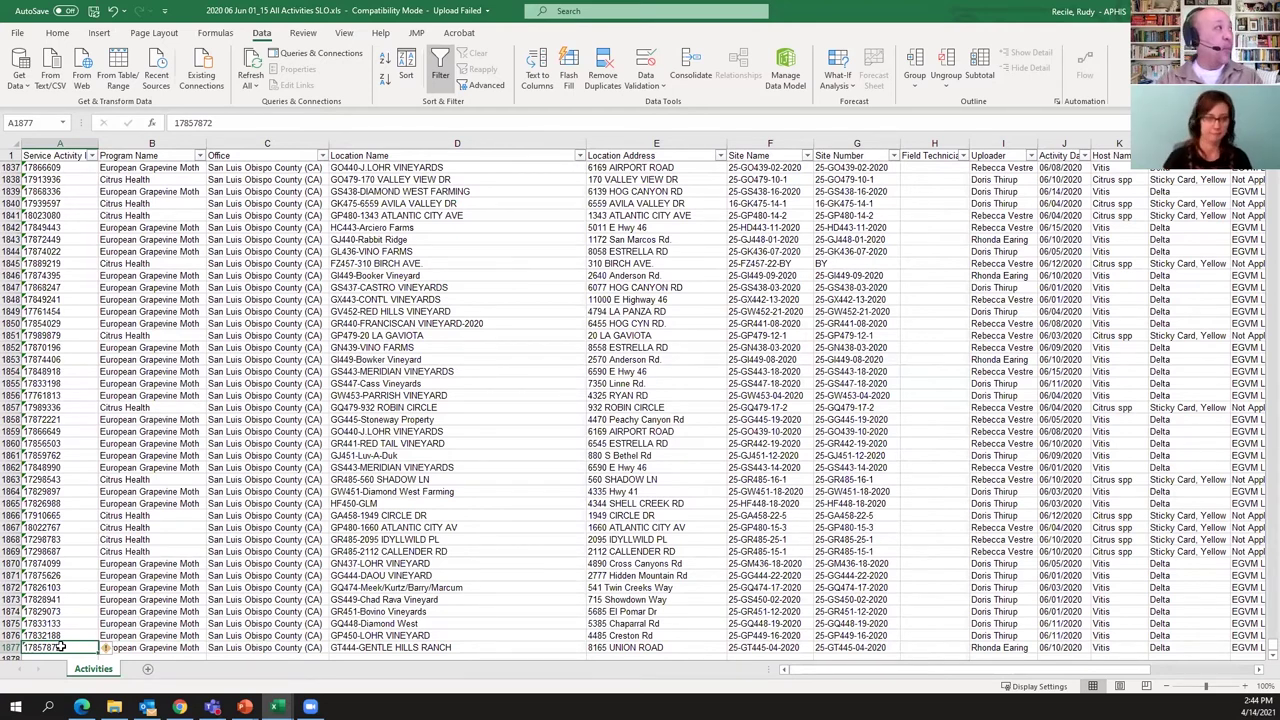
key("ctrl+Home")
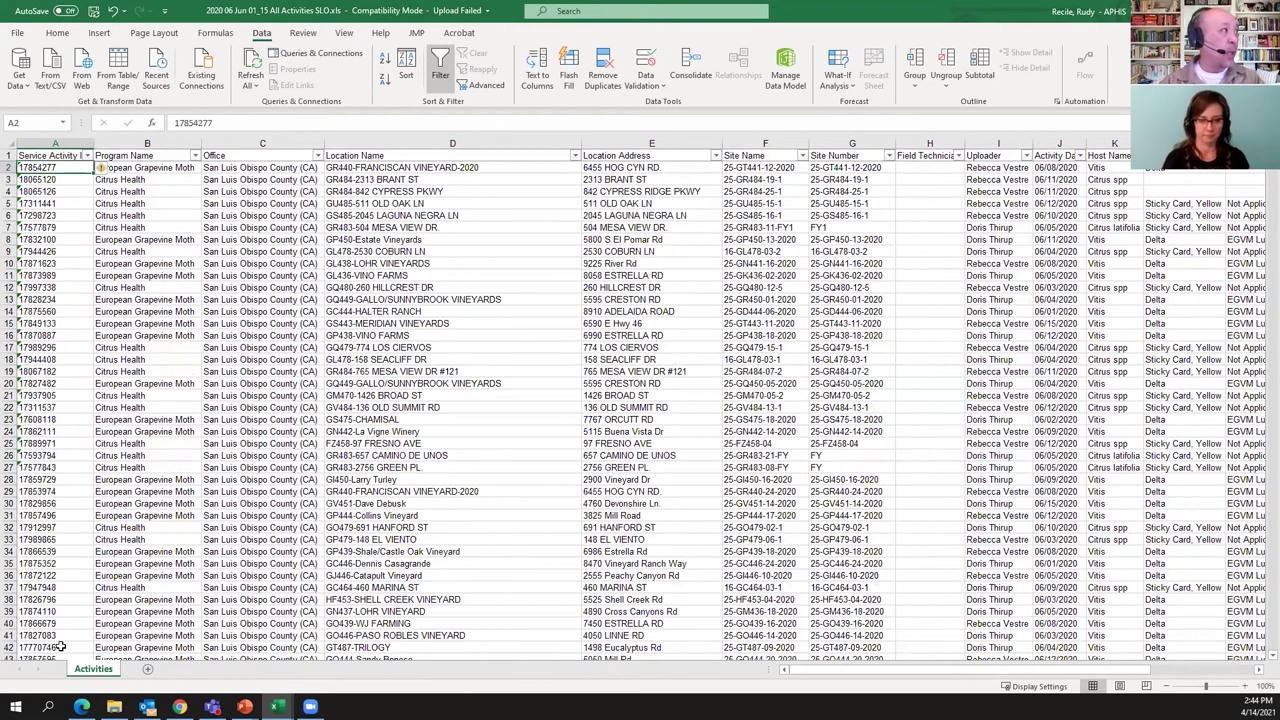
Review the address and location entries in rows 5–6, then switch back to IPHIS in Chrome
left_click(626, 202)
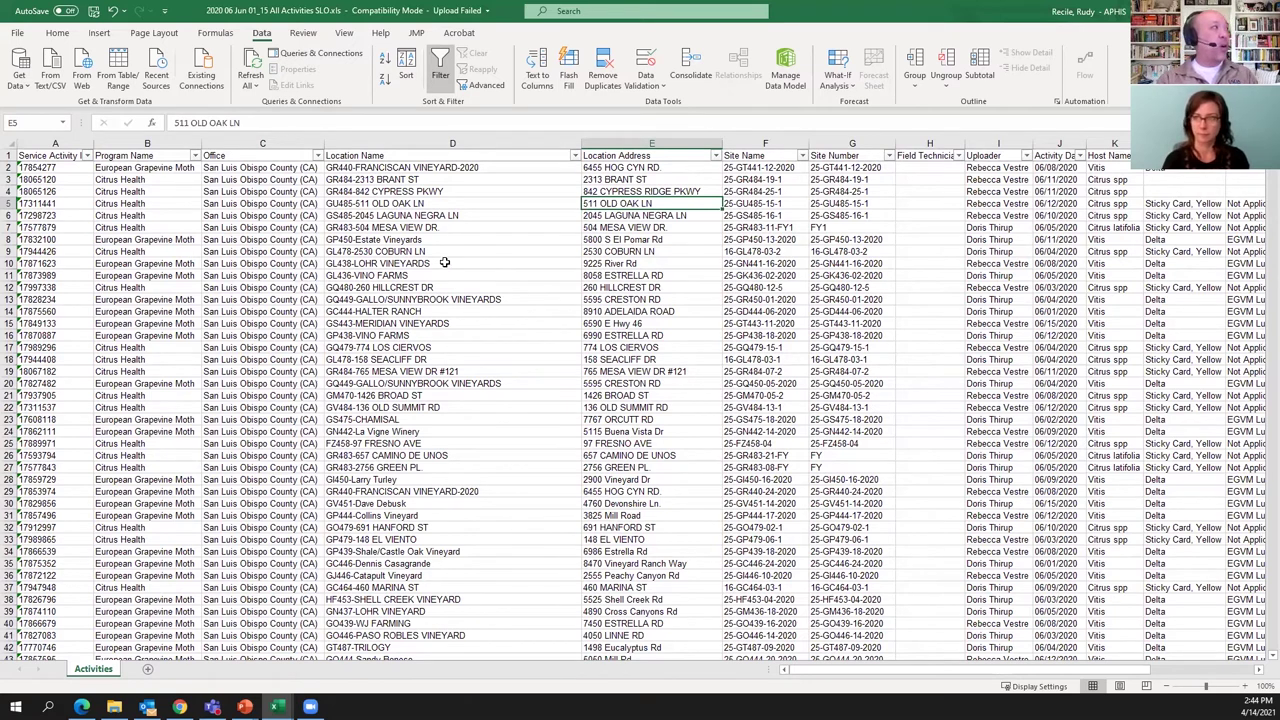
left_click(450, 215)
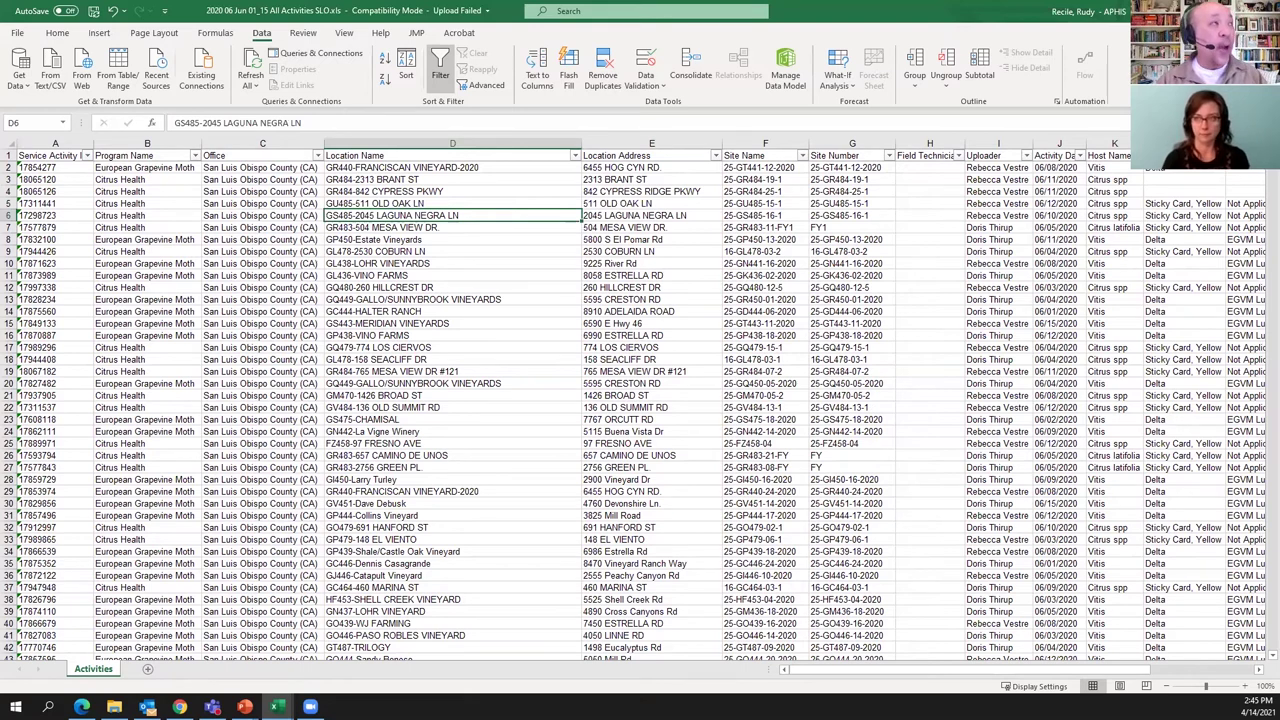
key("alt+Tab")
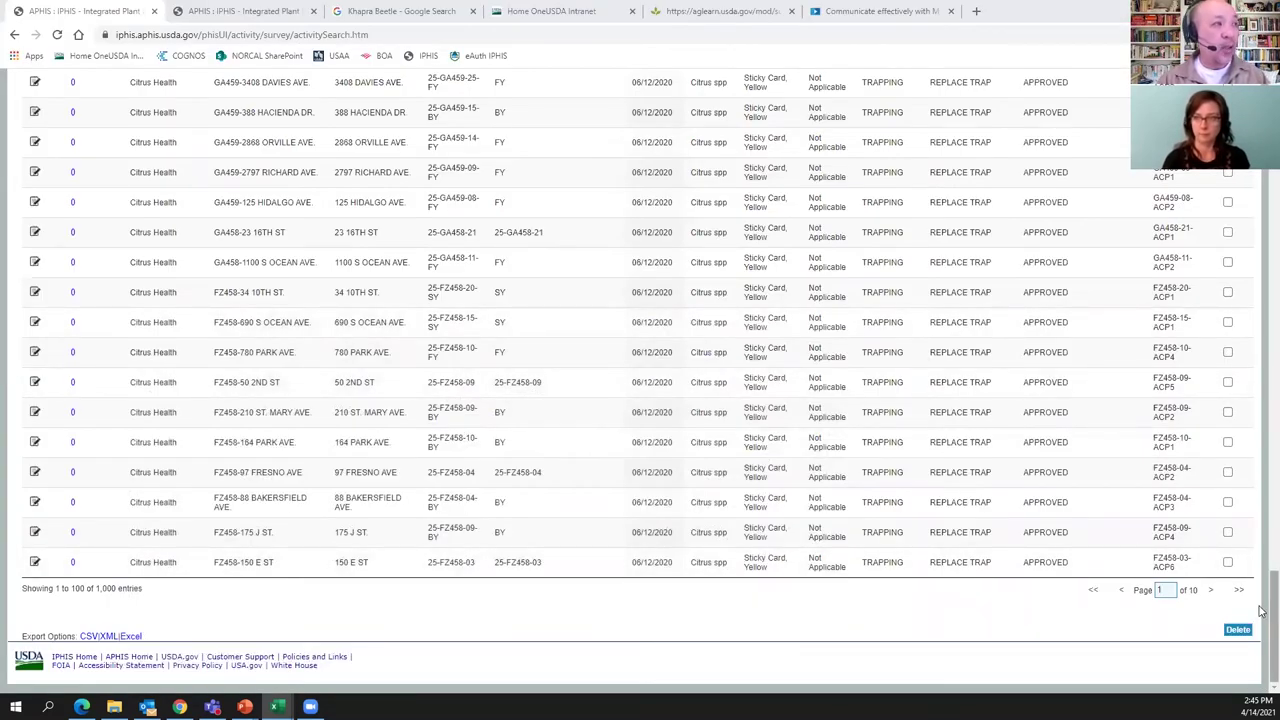
Scroll up to the first results: European Grapevine Moth entries at HC443-Arciero Farms
left_click_drag(1273, 615, 1273, 185)
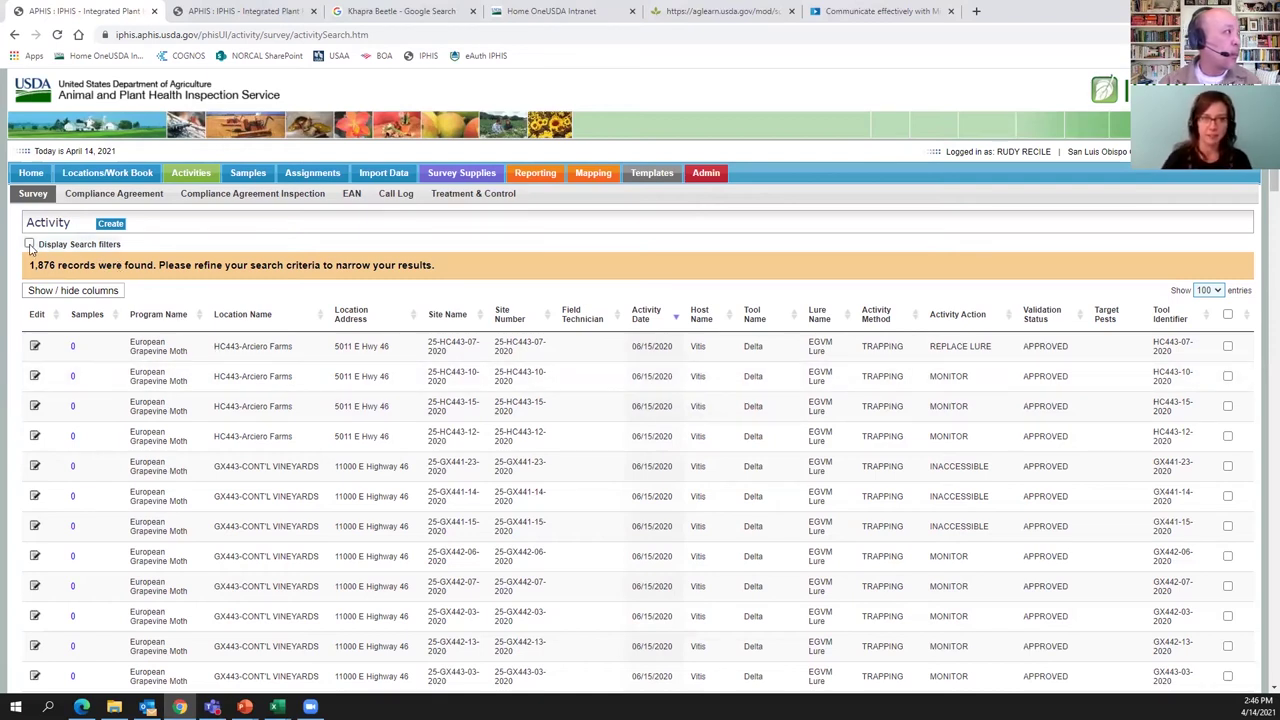
Show the activity search filters and enter tool identifier GB459-21-ACP1
left_click(30, 245)
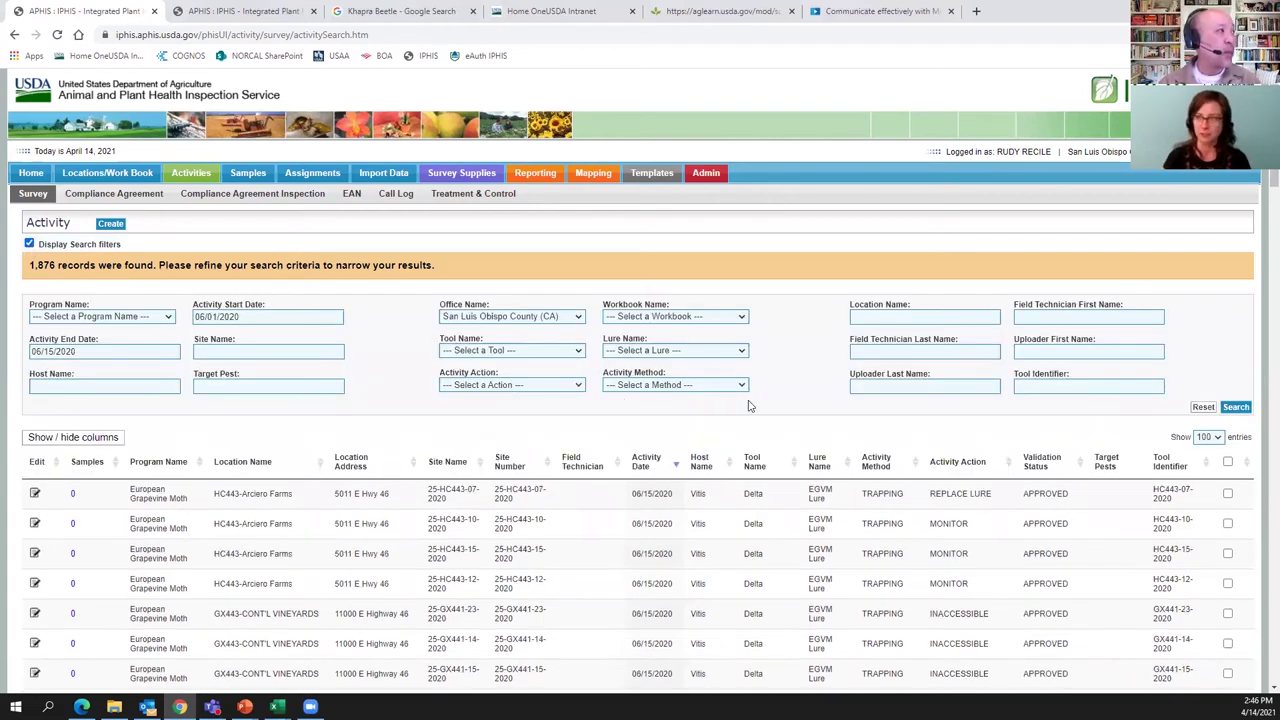
left_click(1053, 386)
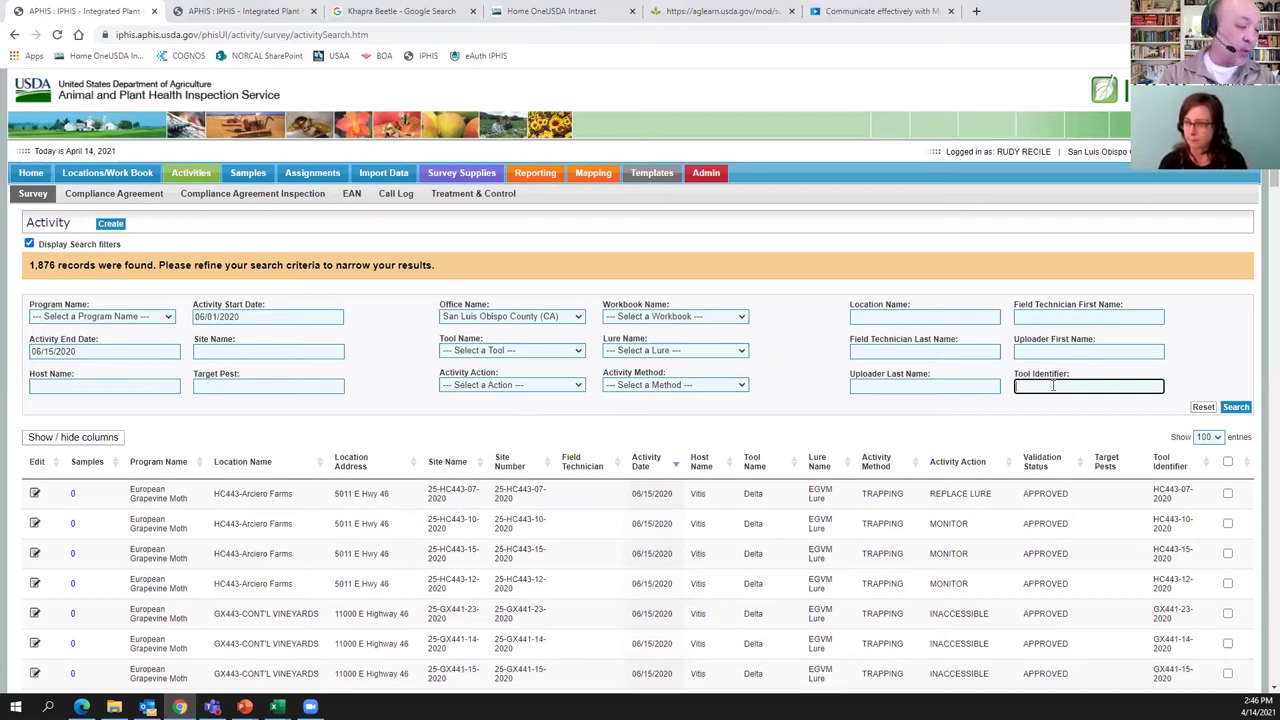
type("GB")
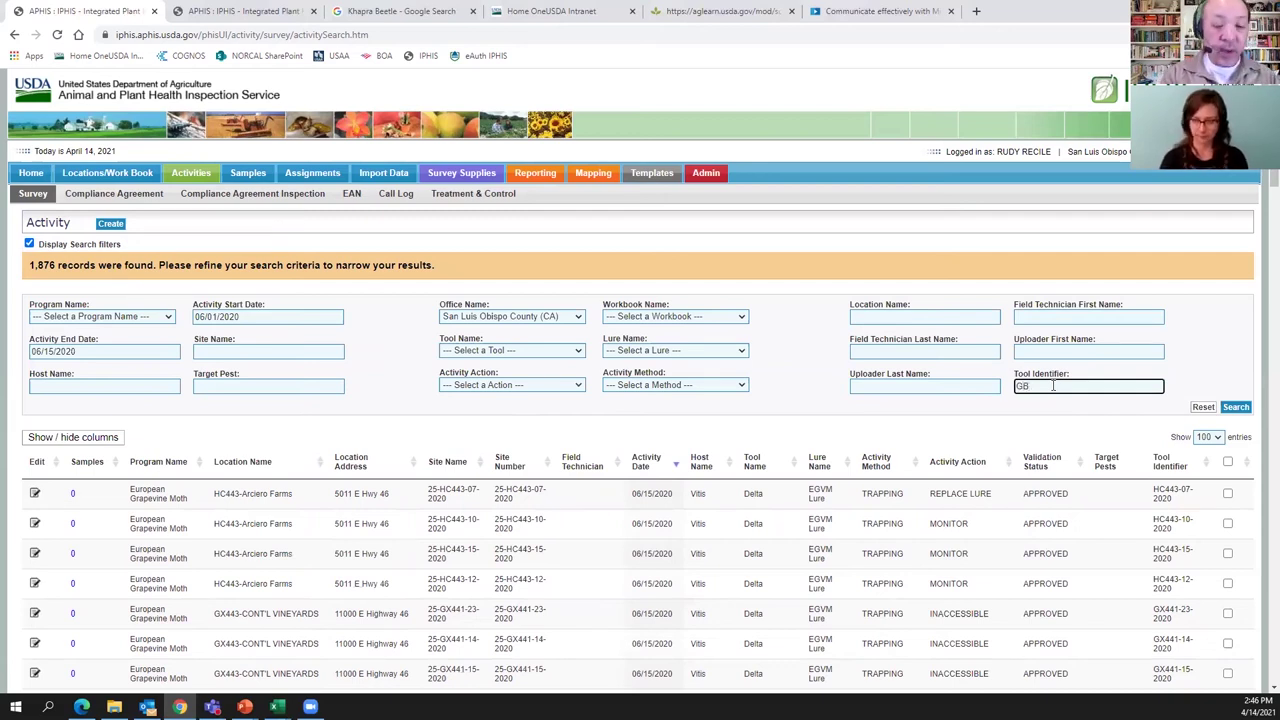
type("459-")
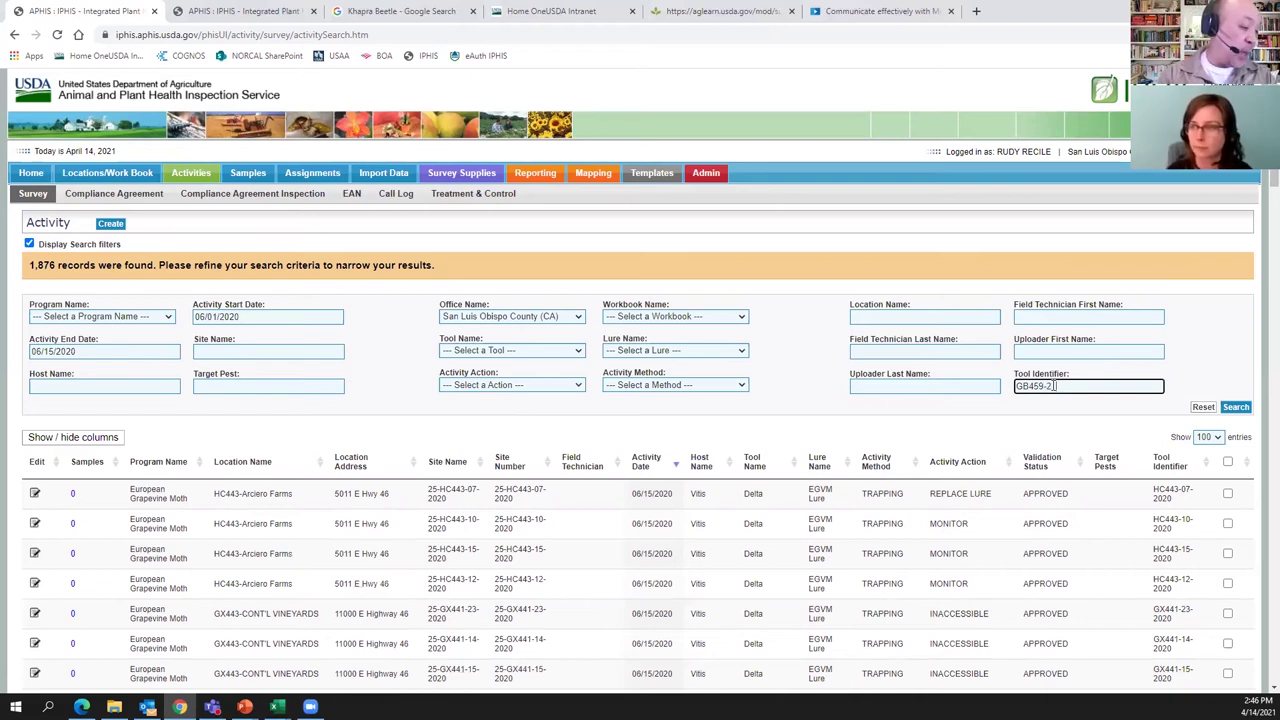
type("21-ACP1")
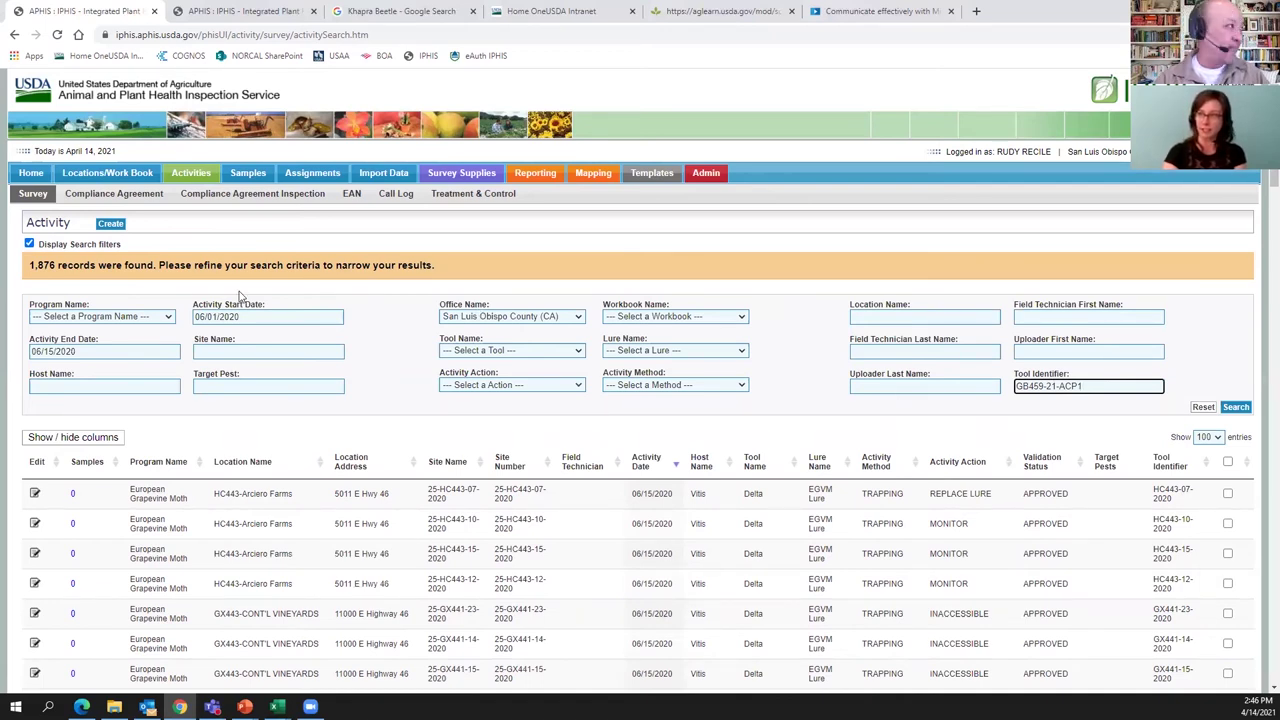
Clear the 06/01/2020 start and 06/15/2020 end dates, then run the search
left_click_drag(248, 317, 5, 347)
key("Delete")
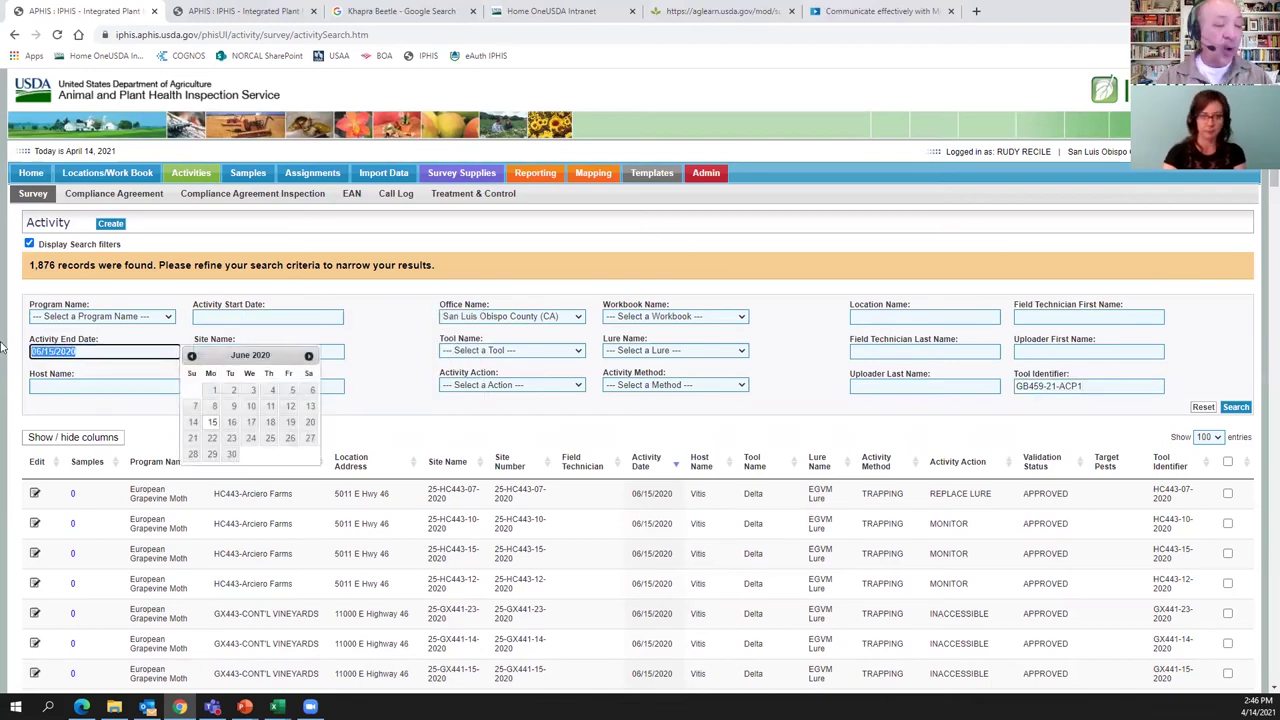
key("Delete")
left_click(404, 397)
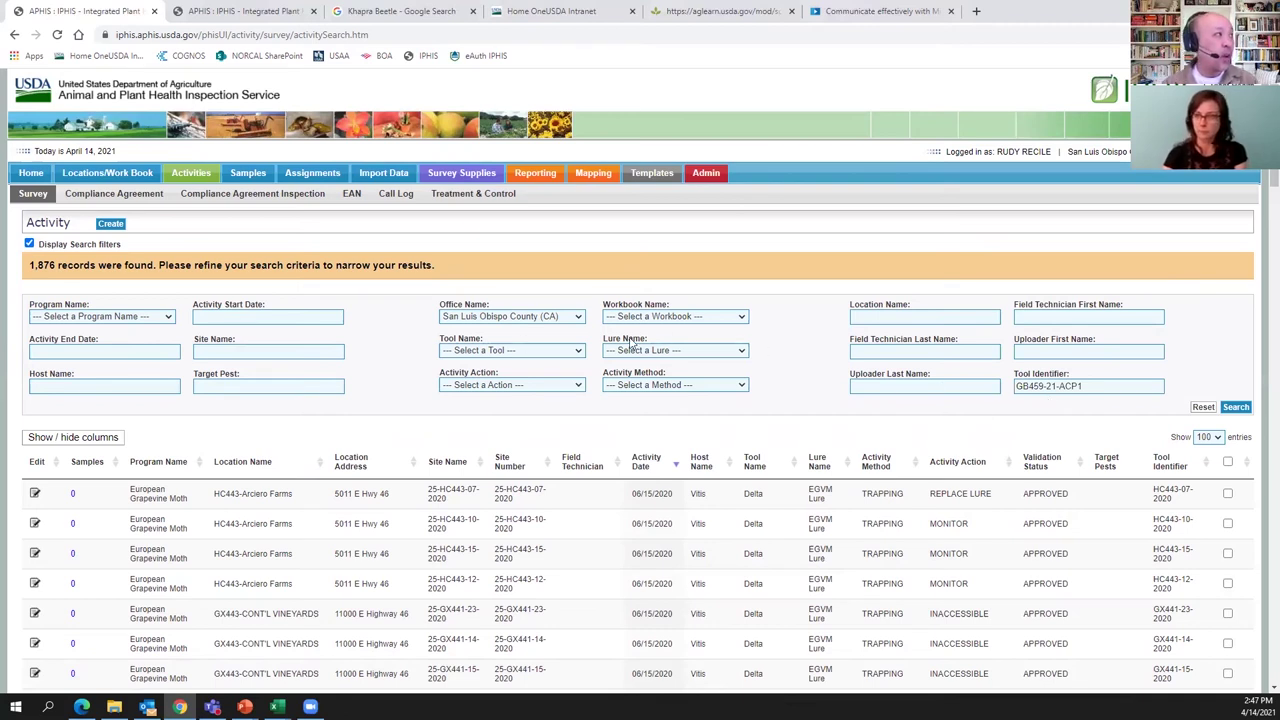
left_click(1240, 408)
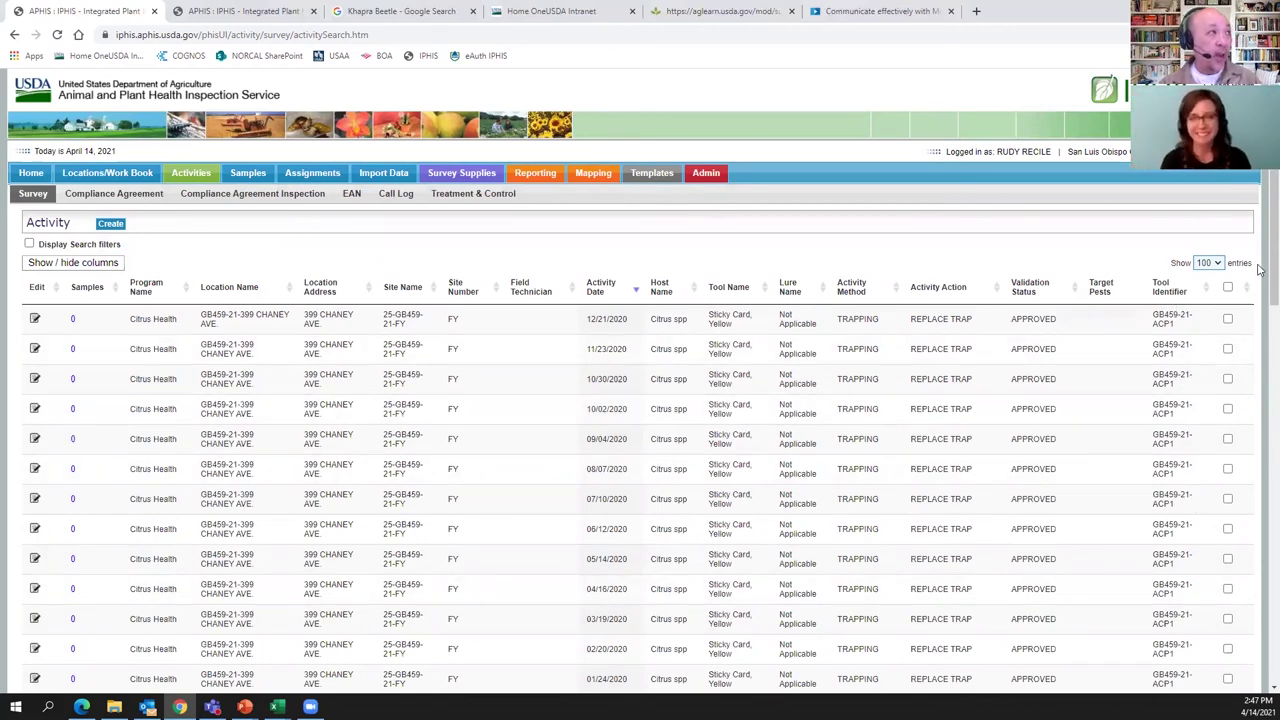
Scroll the 44 GB459-21-ACP1 records to the 01/26/2017 install, noting the FY site number
left_click_drag(1262, 268, 1263, 315)
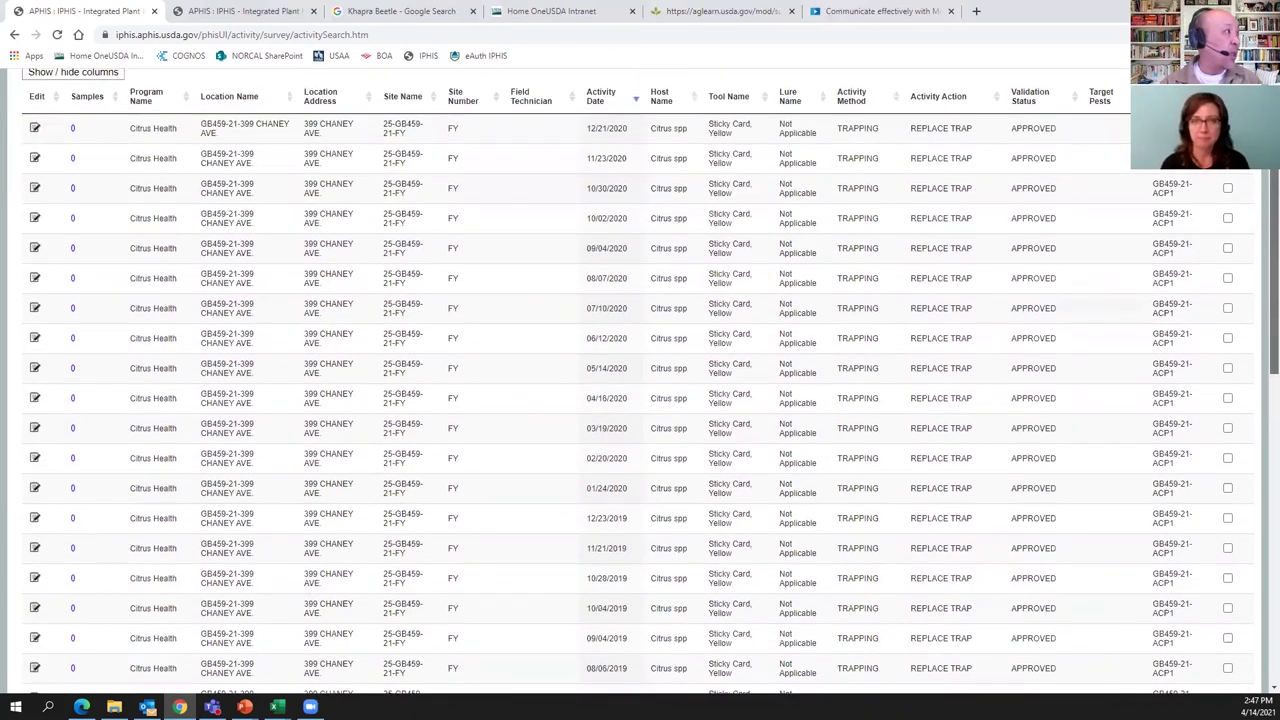
double_click(453, 128)
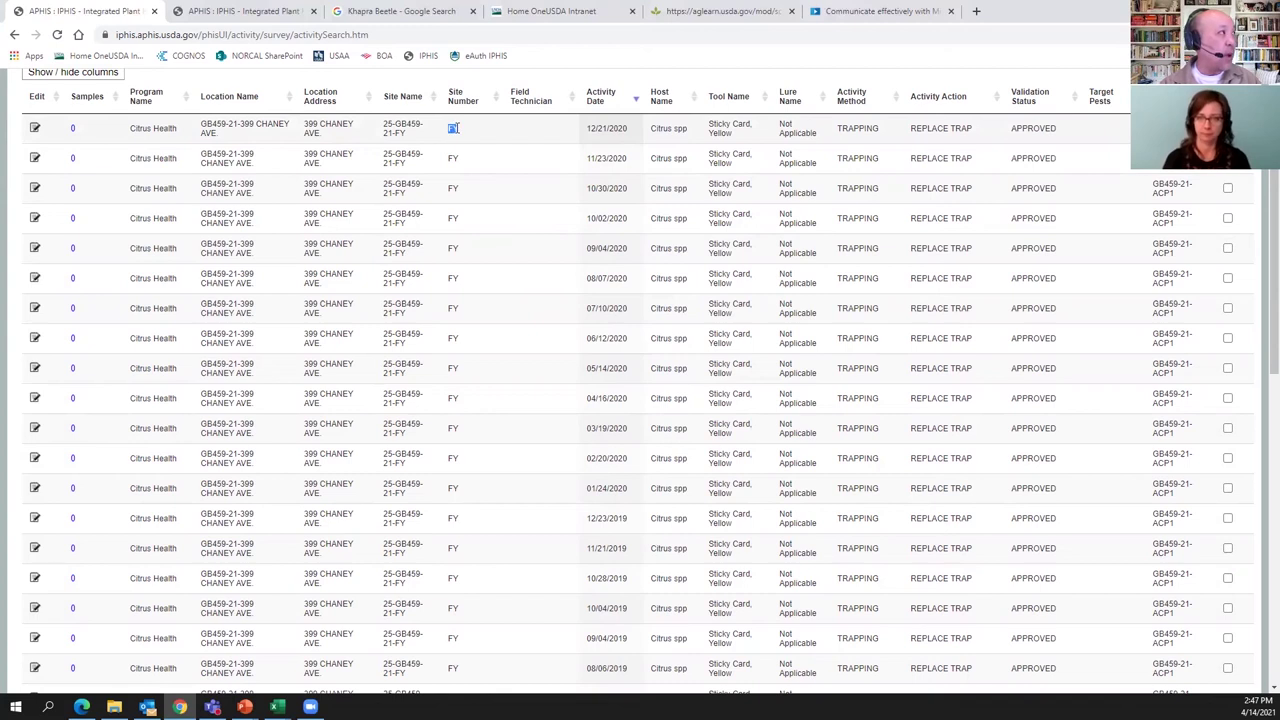
left_click(415, 165)
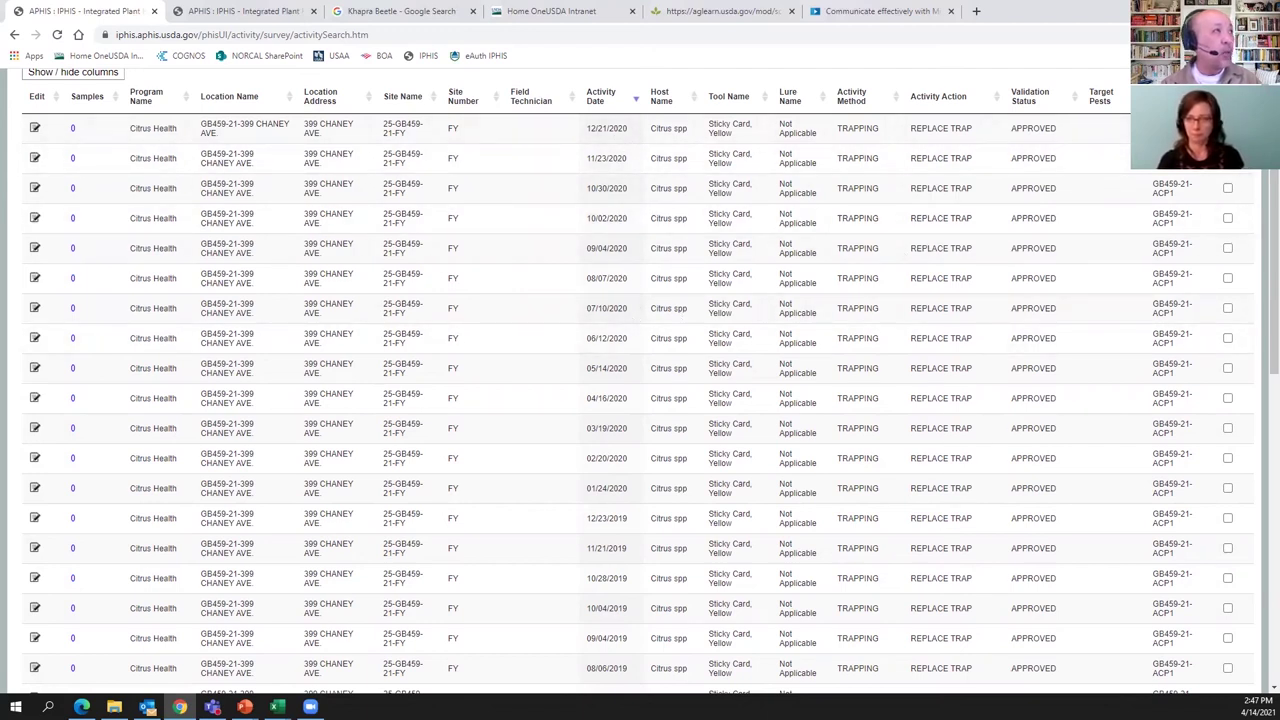
scroll(640, 380, "down", 3)
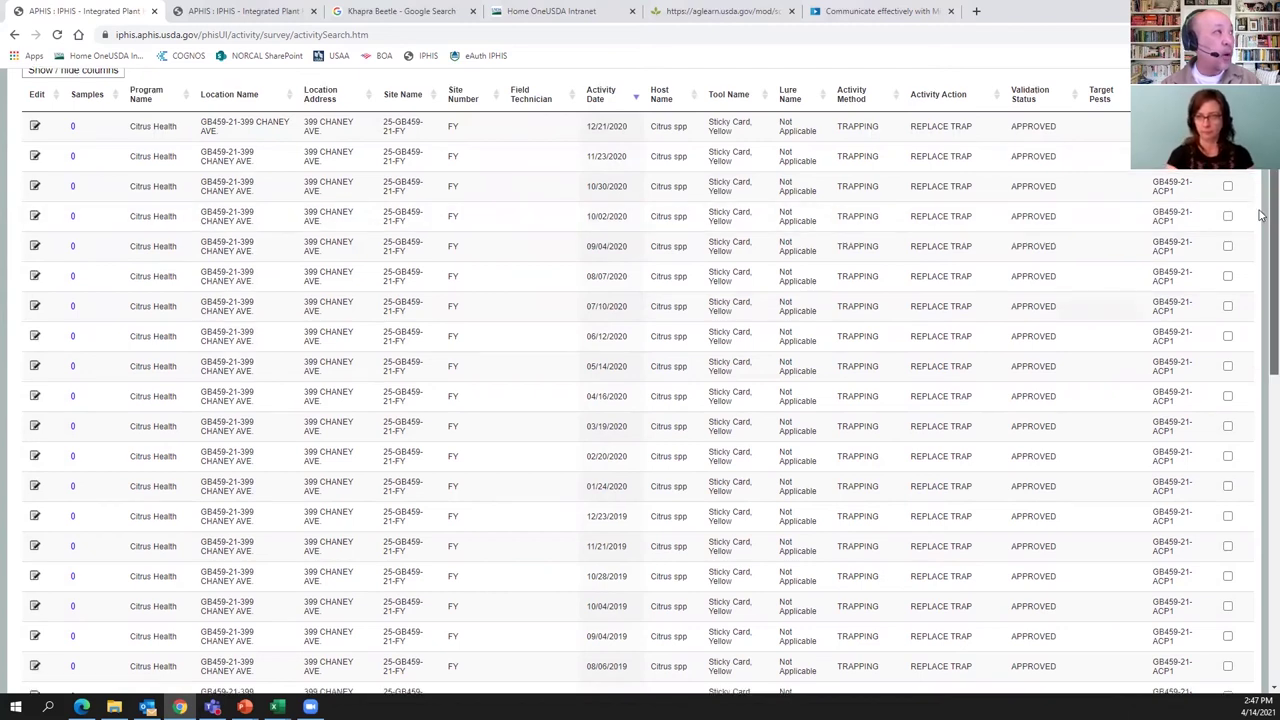
scroll(640, 380, "up", 3)
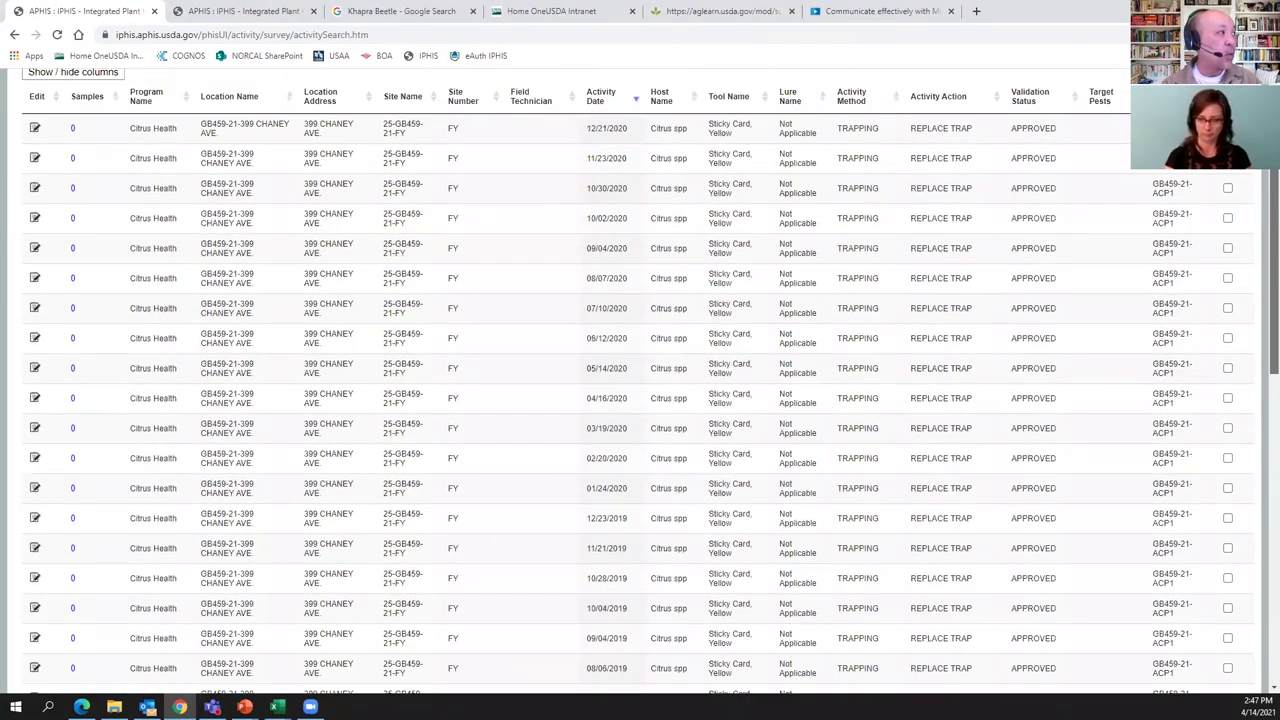
scroll(615, 578, "down", 8)
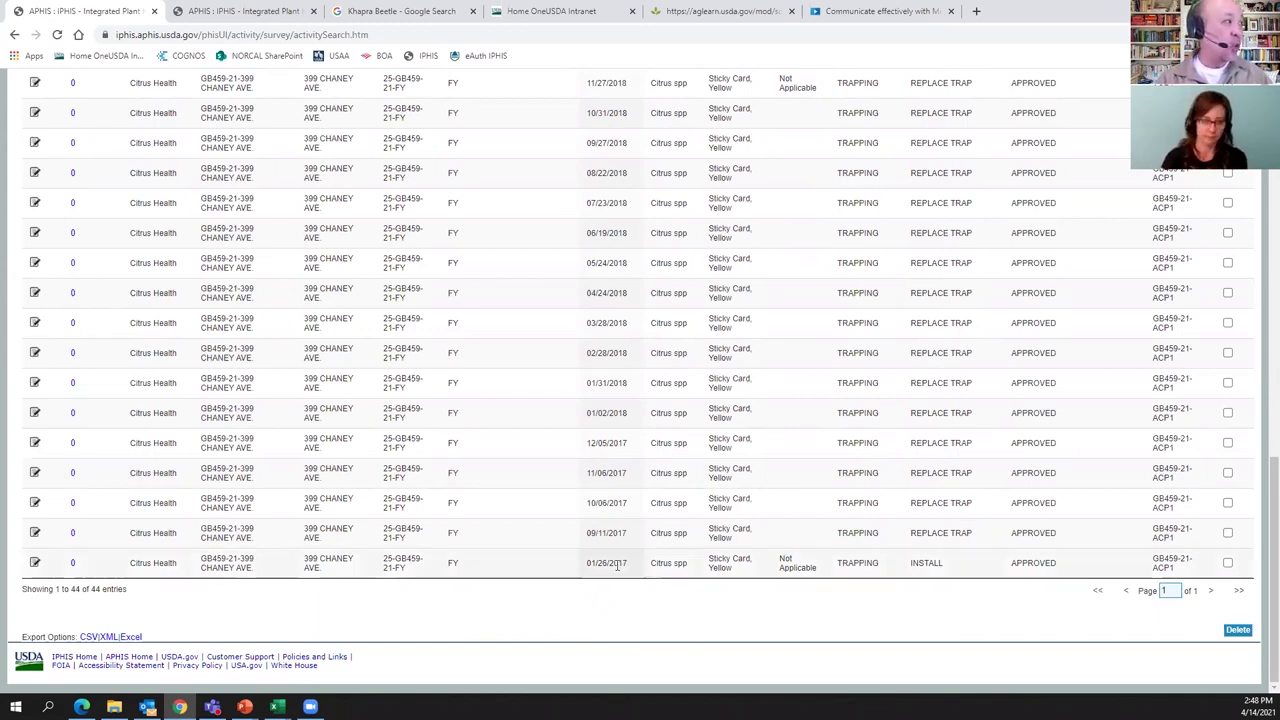
left_click_drag(630, 564, 580, 570)
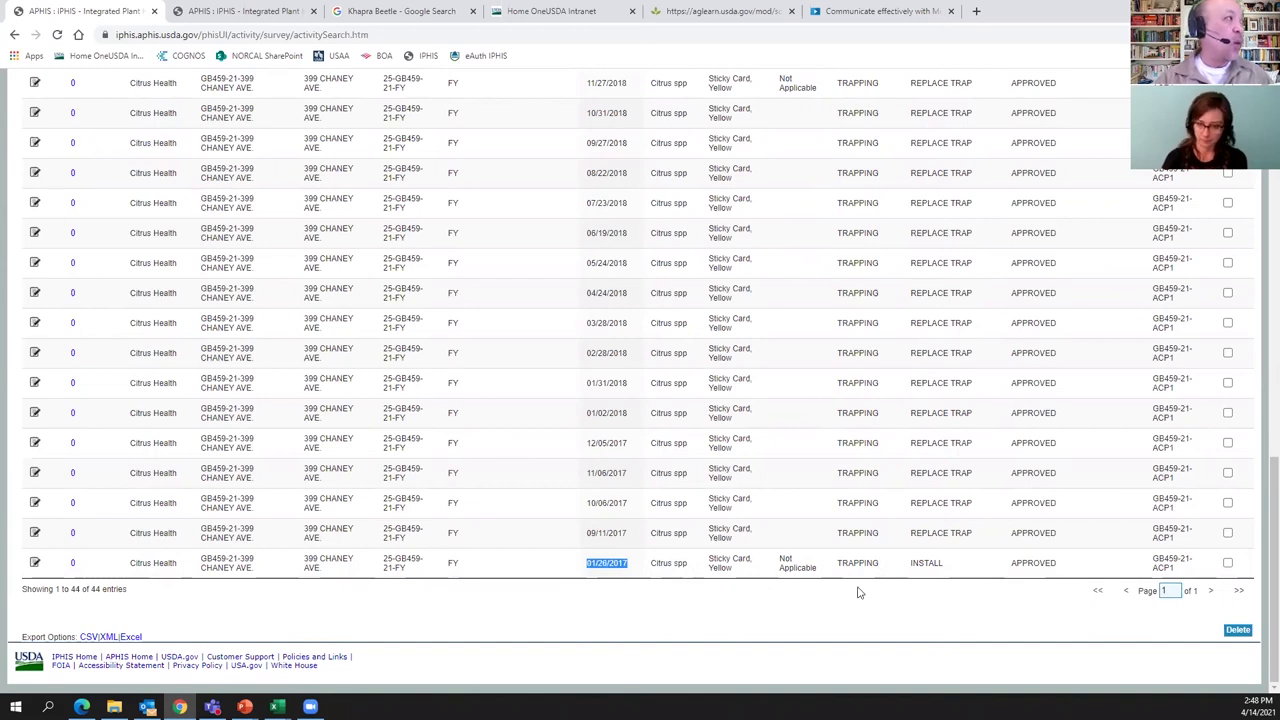
left_click_drag(944, 562, 890, 575)
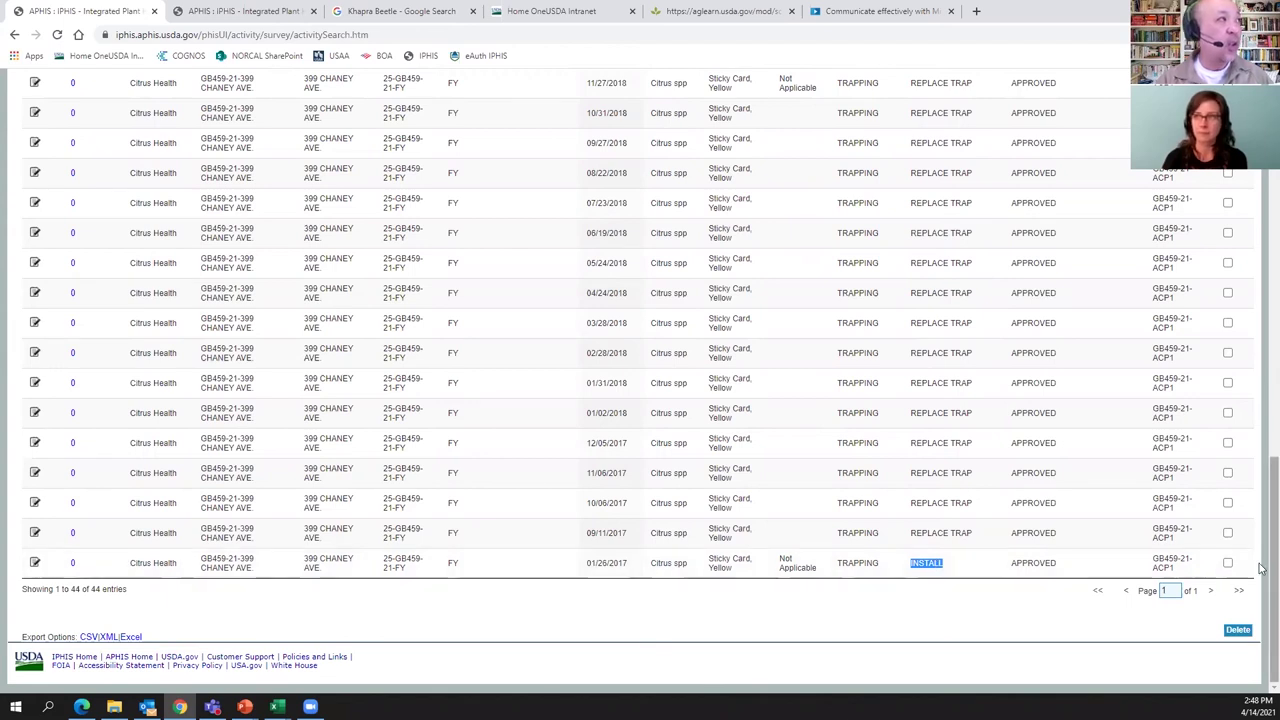
scroll(1260, 568, "up", 4)
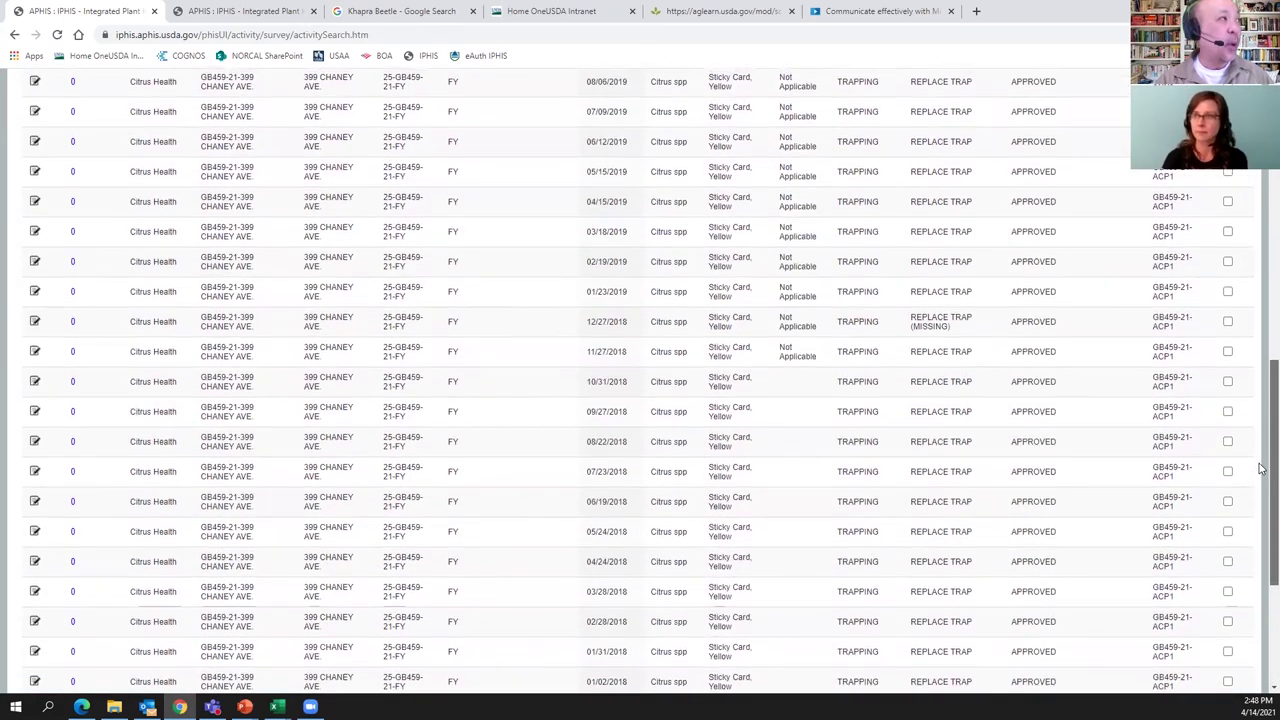
scroll(1260, 468, "up", 2)
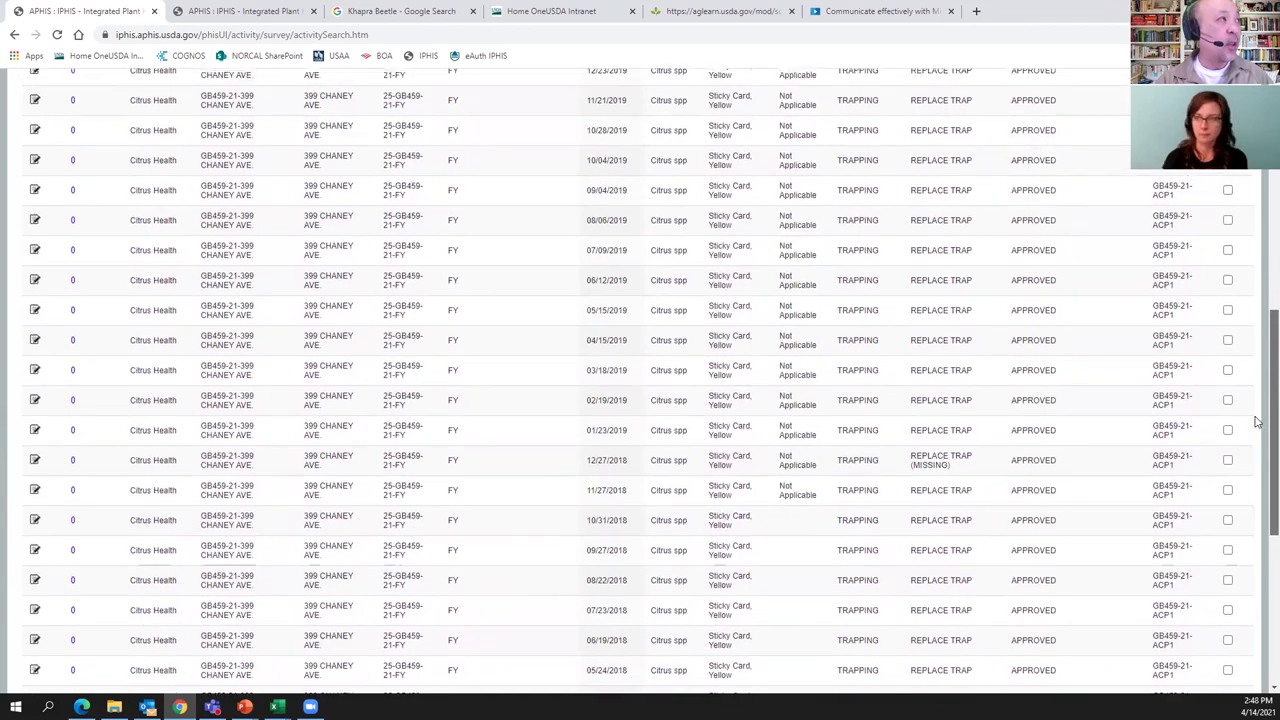
left_click_drag(962, 470, 911, 456)
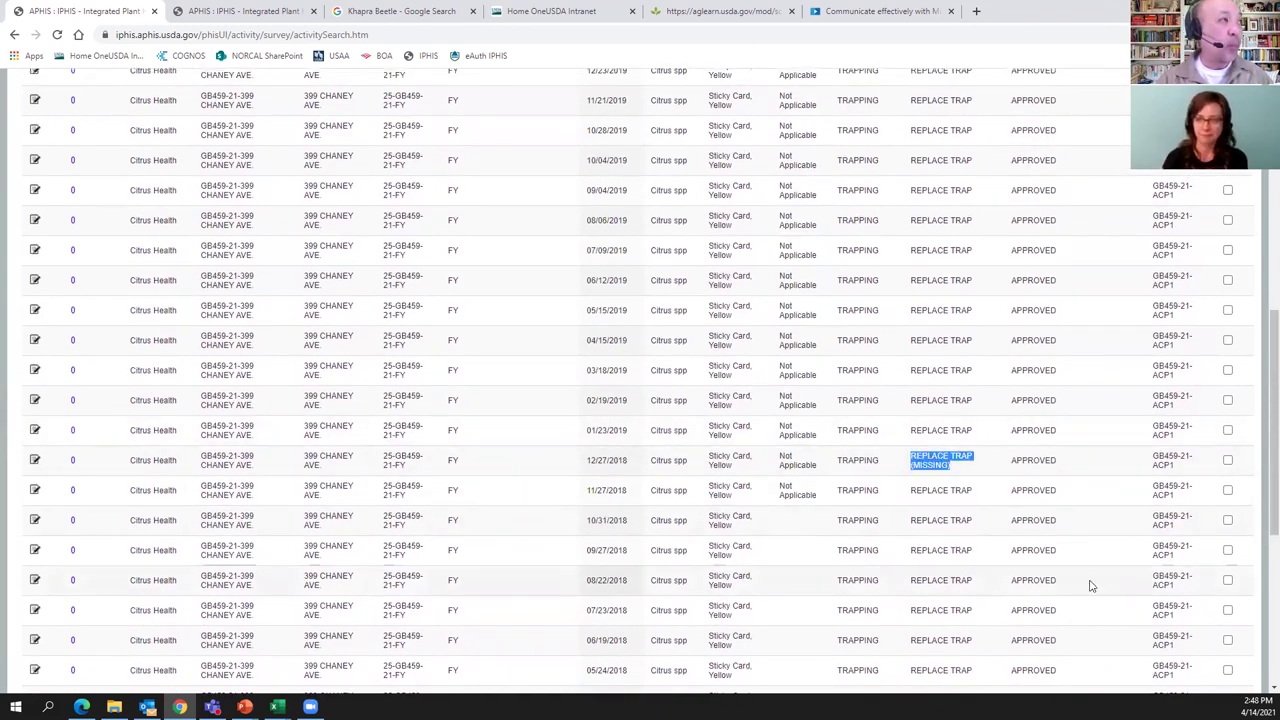
scroll(1260, 431, "up", 2)
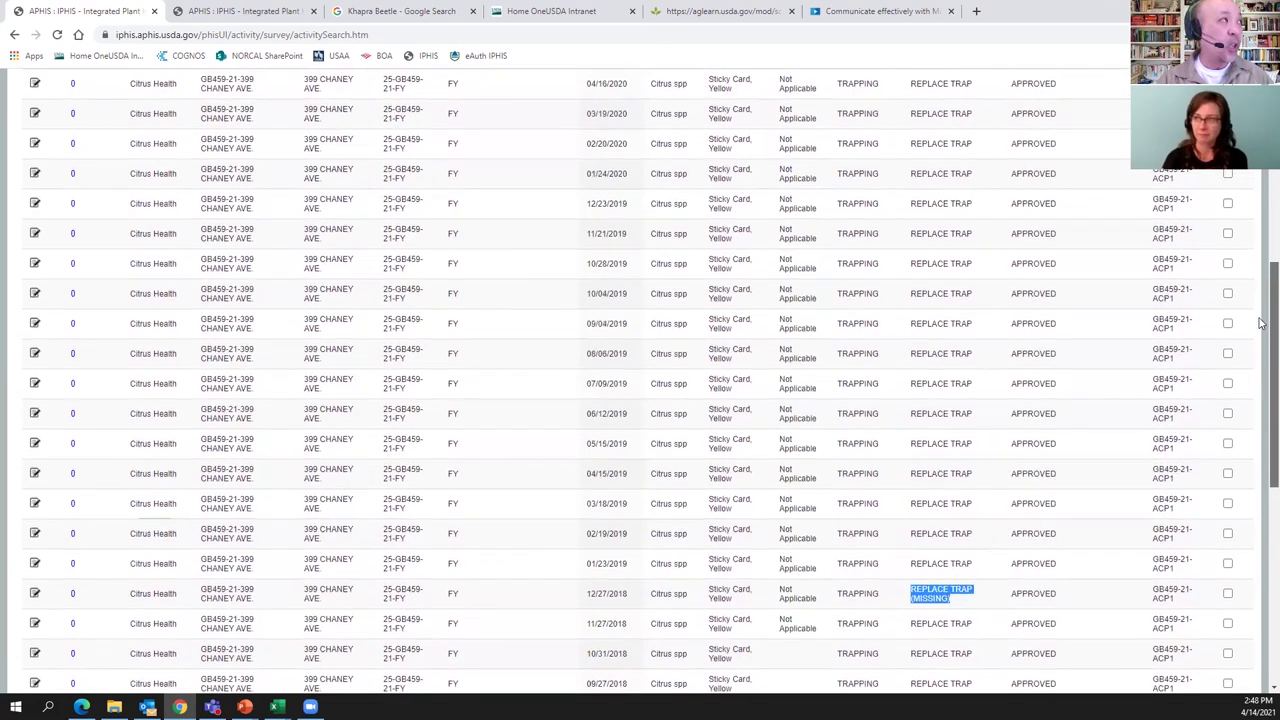
scroll(1260, 323, "up", 5)
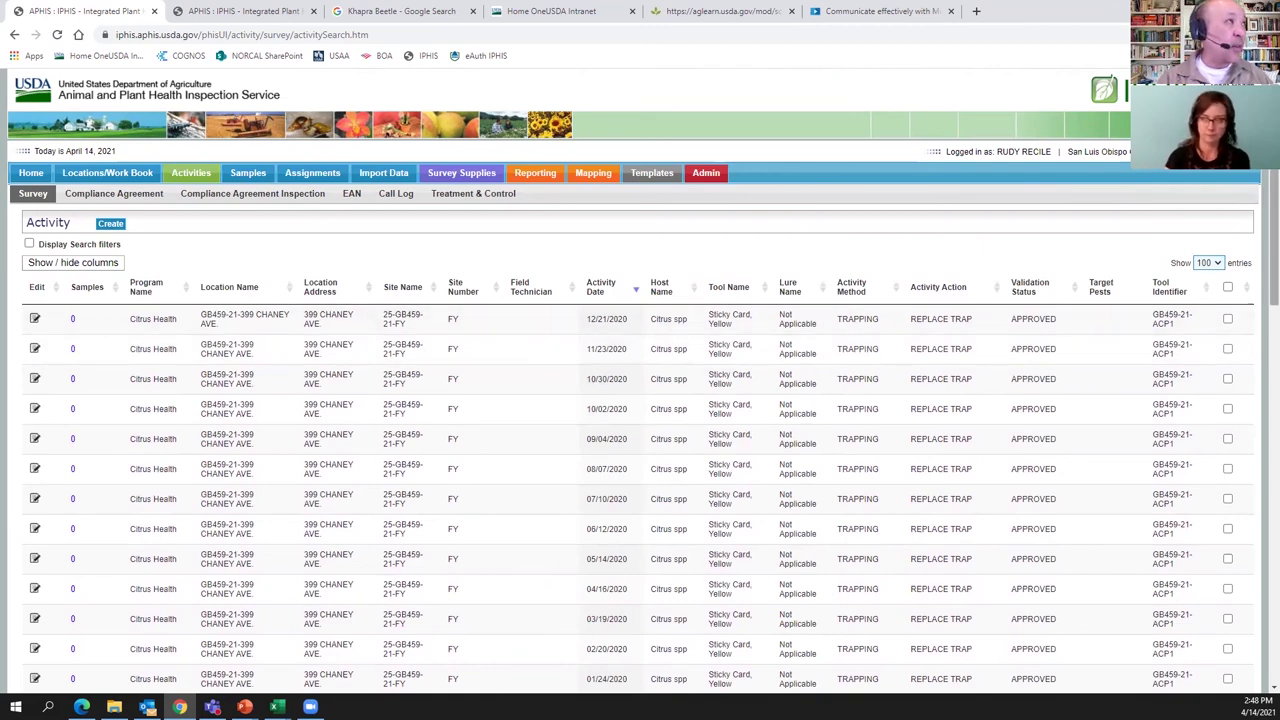
scroll(1260, 240, "down", 3)
scroll(1260, 240, "down", 8)
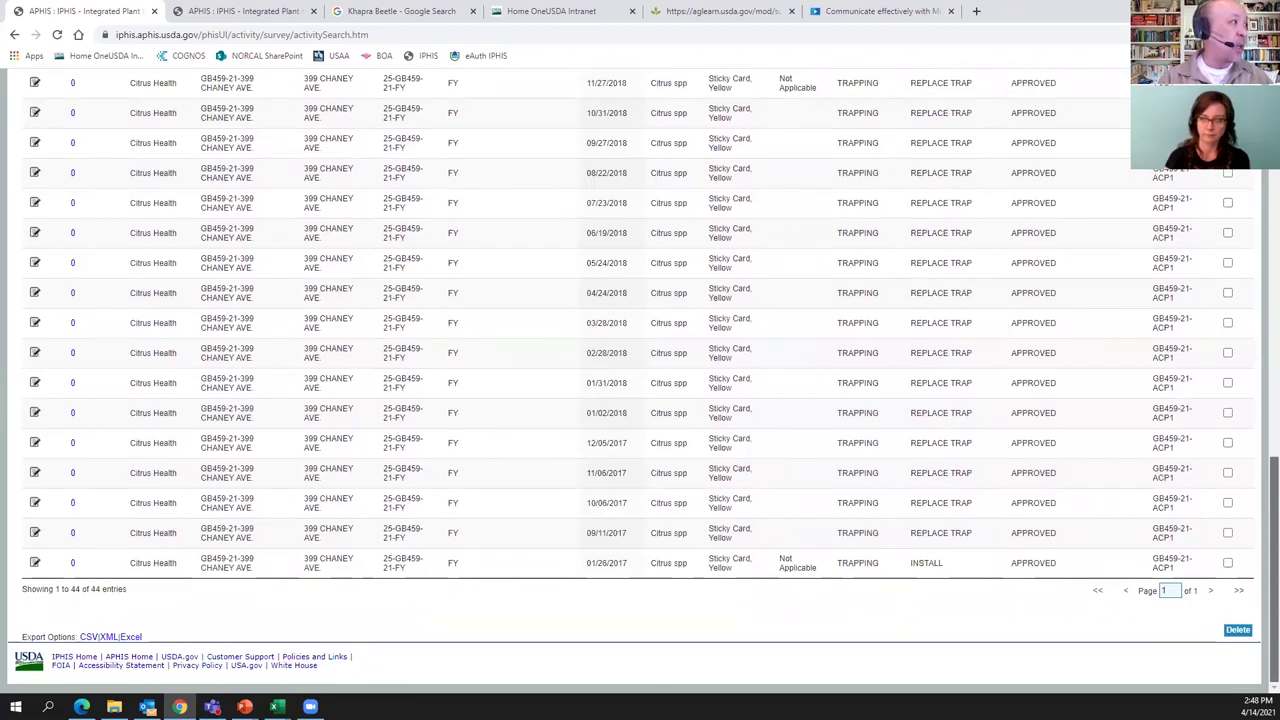
scroll(640, 380, "up", 10)
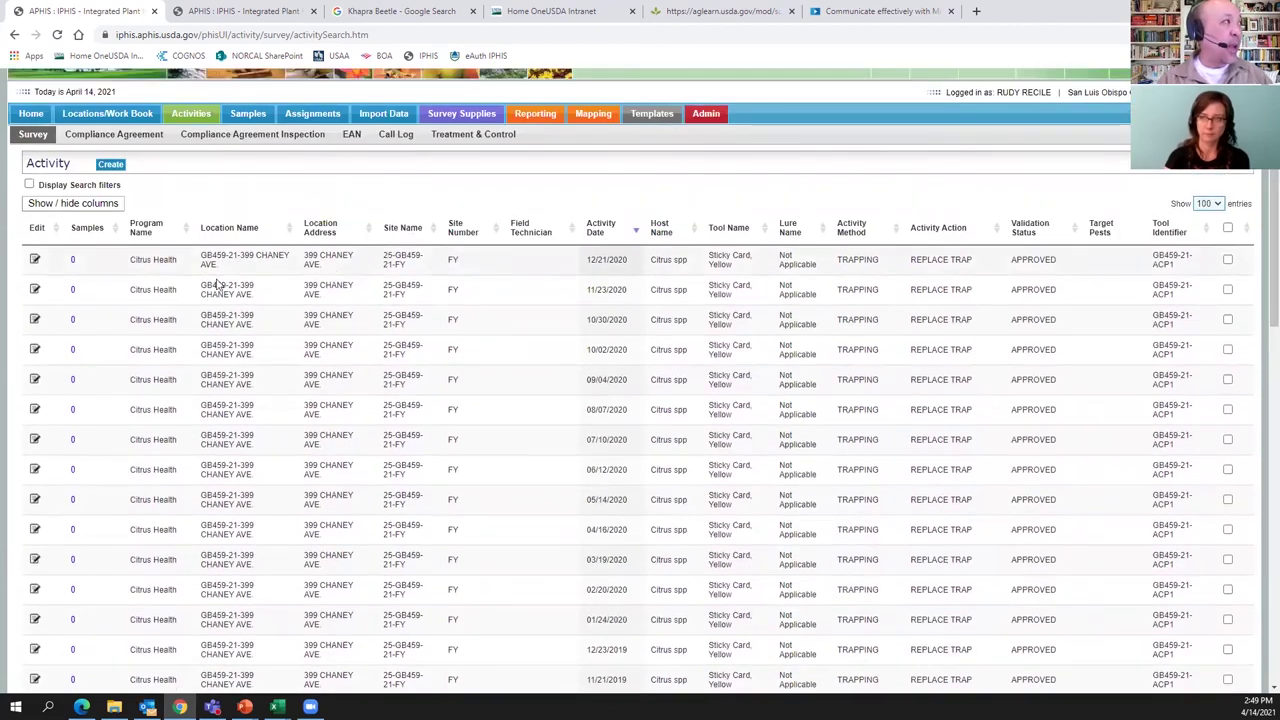
left_click(35, 260)
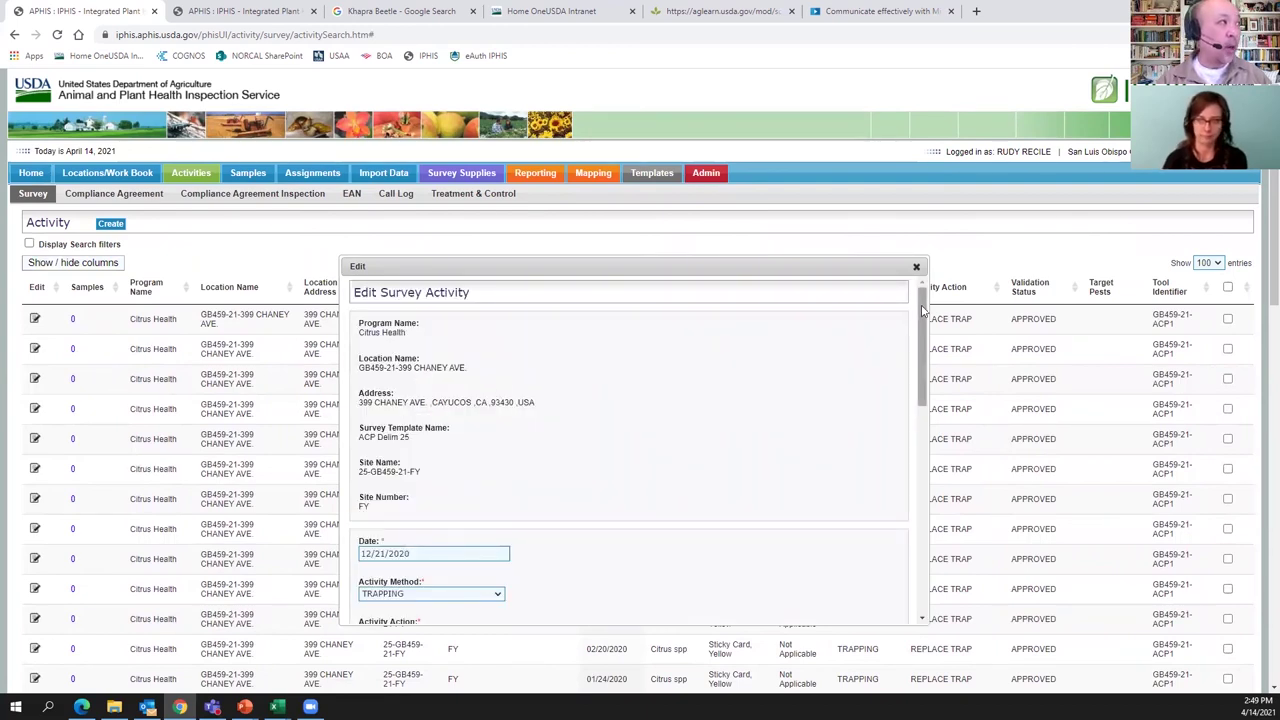
mouse_move(924, 311)
left_mouse_down()
mouse_move(930, 500)
mouse_move(921, 300)
left_mouse_up()
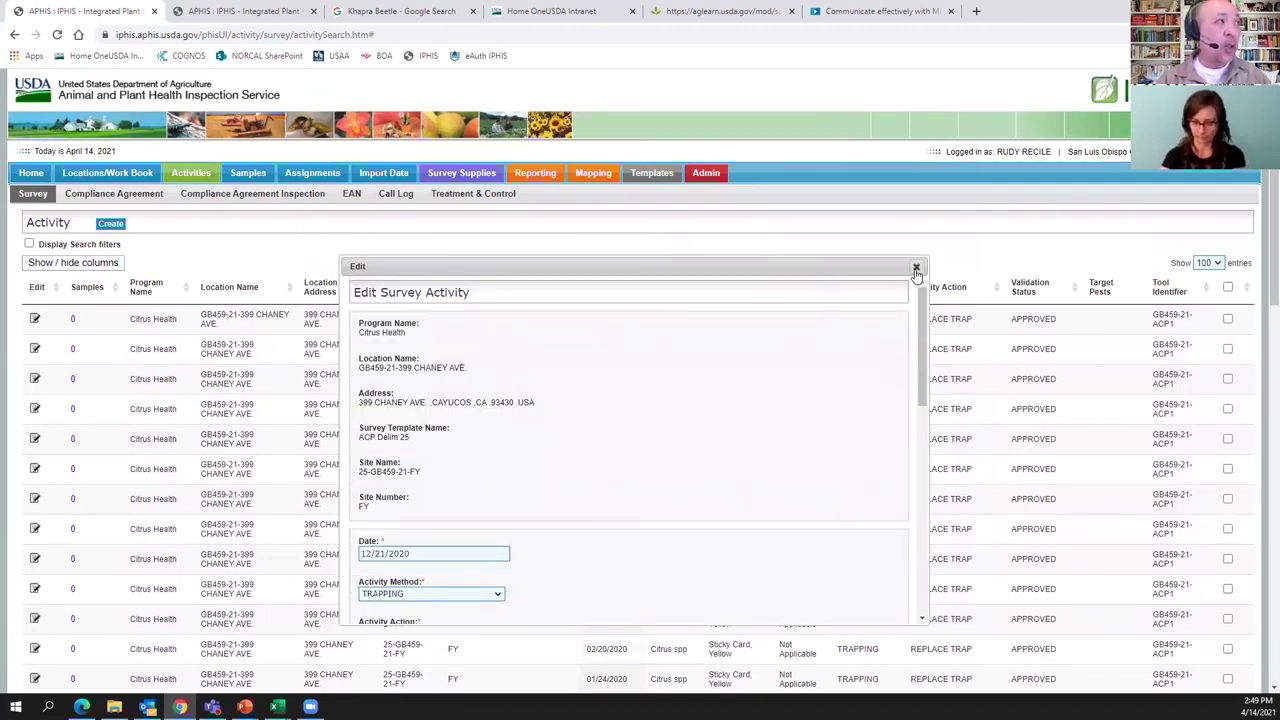
left_click(916, 268)
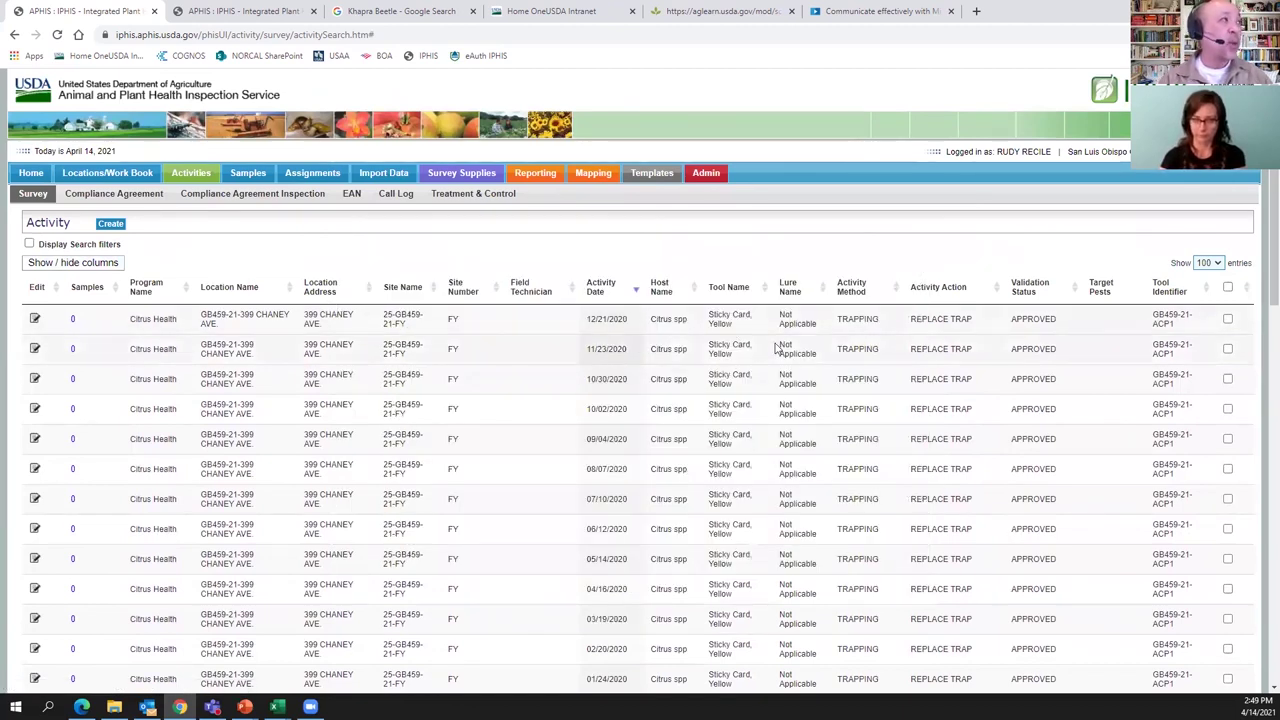